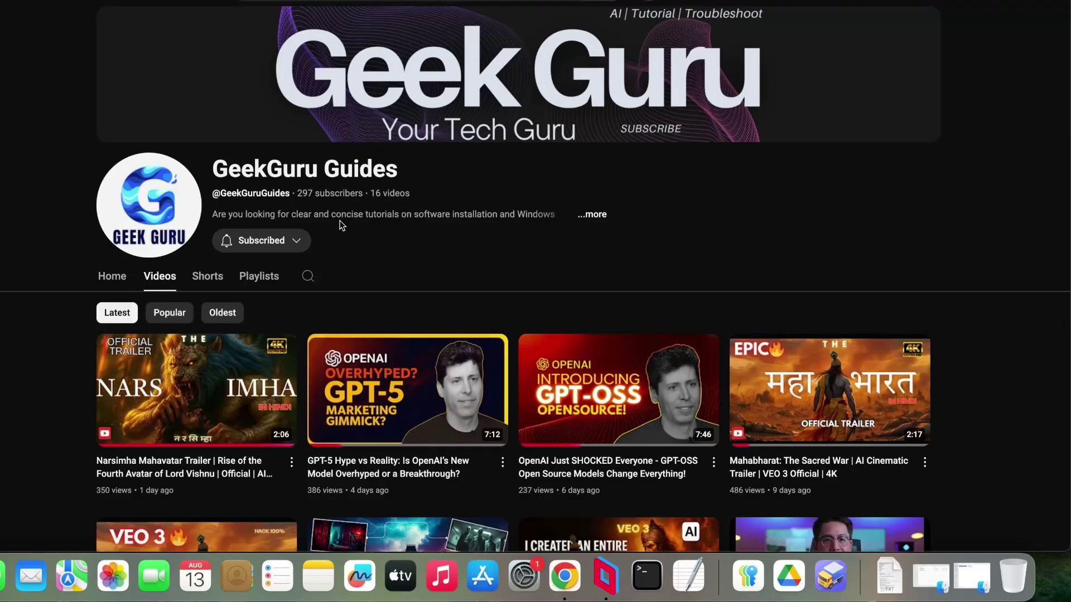
Step: Scroll further down the GeekGuru Guides Videos tab to see older uploads
scroll(340, 205, down, 5)
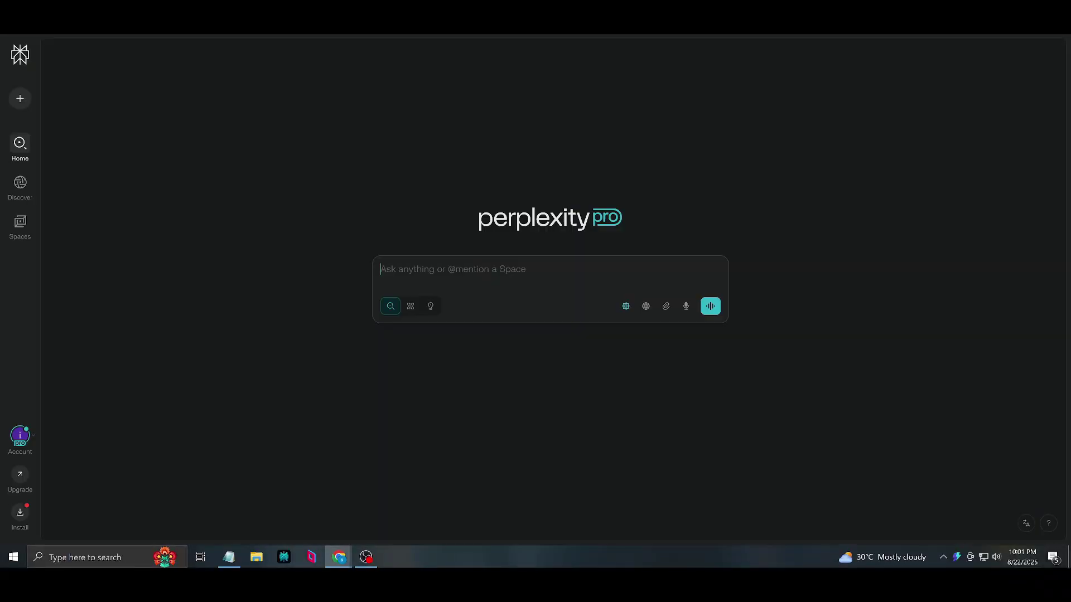
click(626, 306)
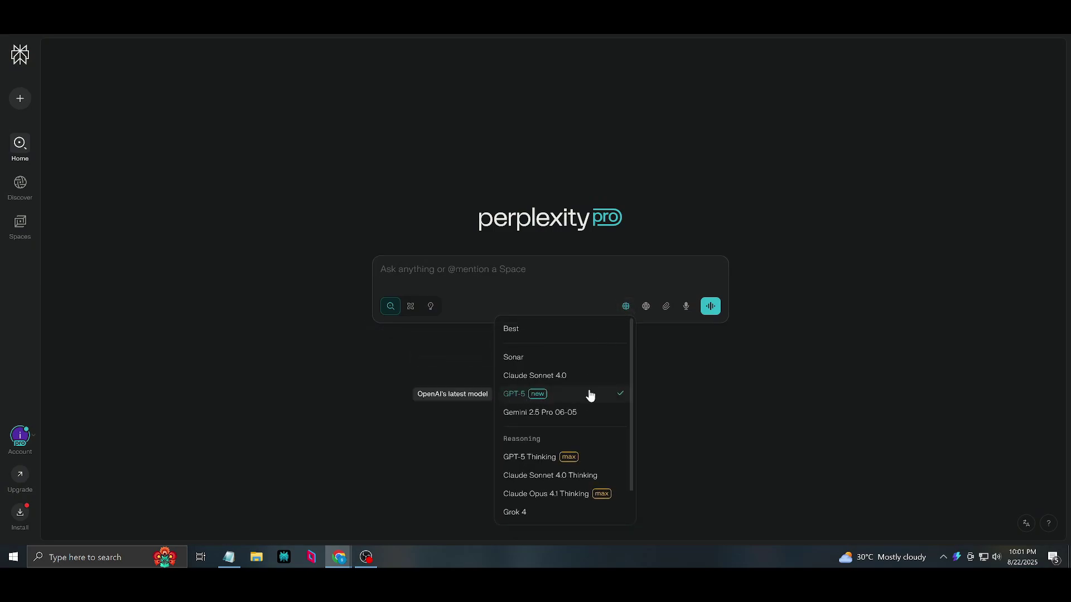
click(626, 306)
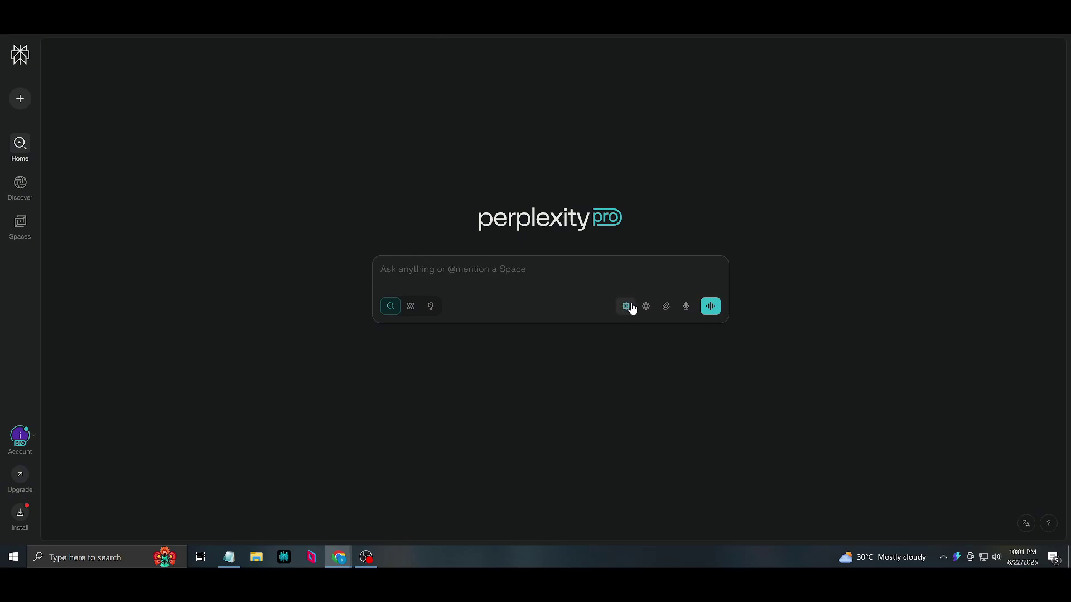
click(629, 306)
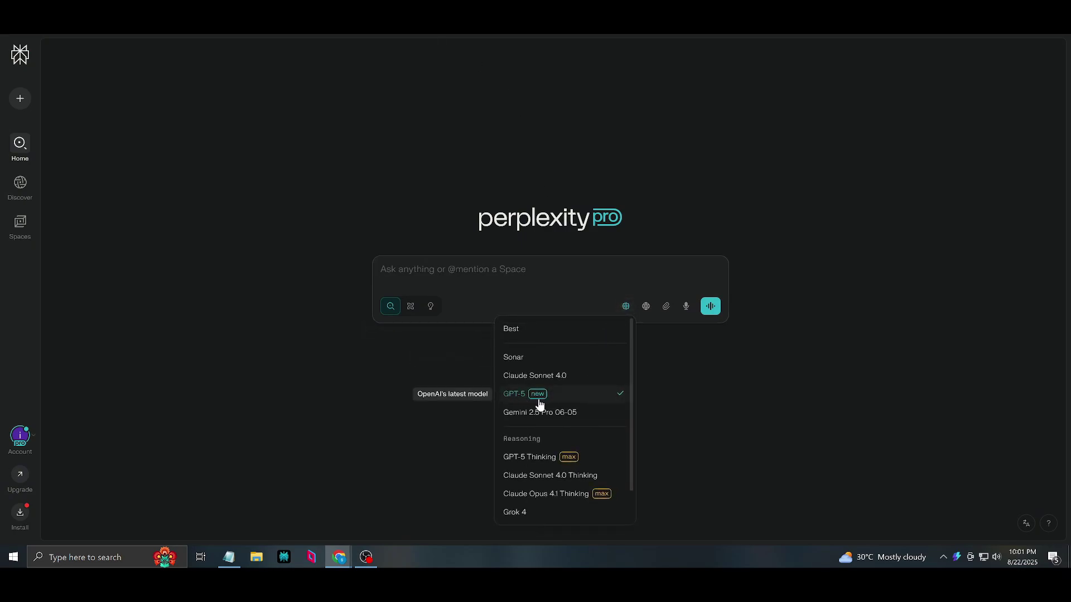
click(627, 307)
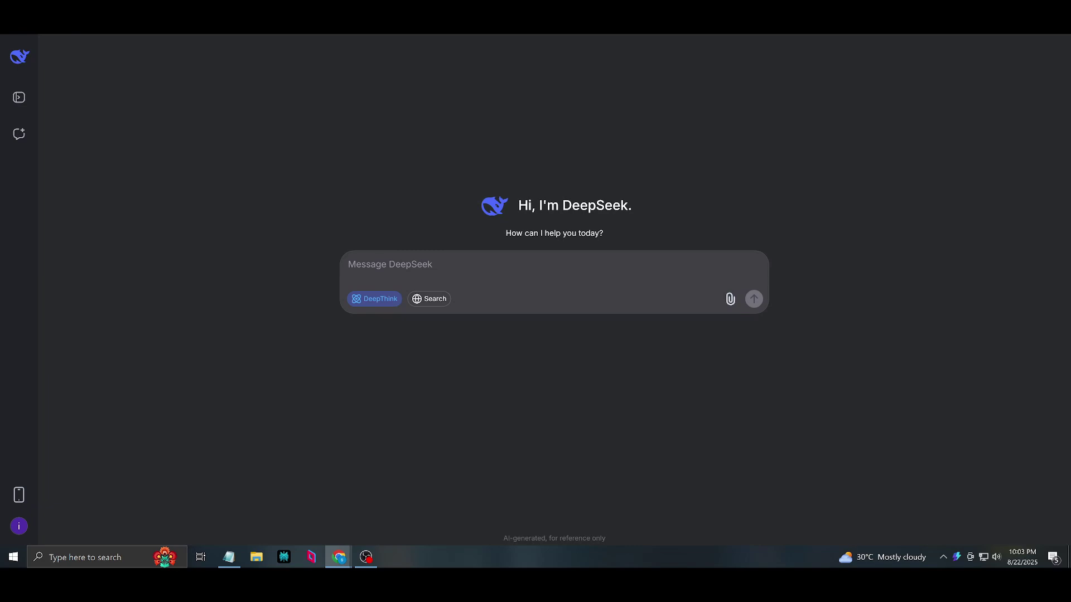
Step: Submit the A > B > C > D ordering question with its four options to DeepSeek
text(If A > B, B > C, and C > D, which of the following is true? a) A > D b) D > A c) C > A d) B > D)
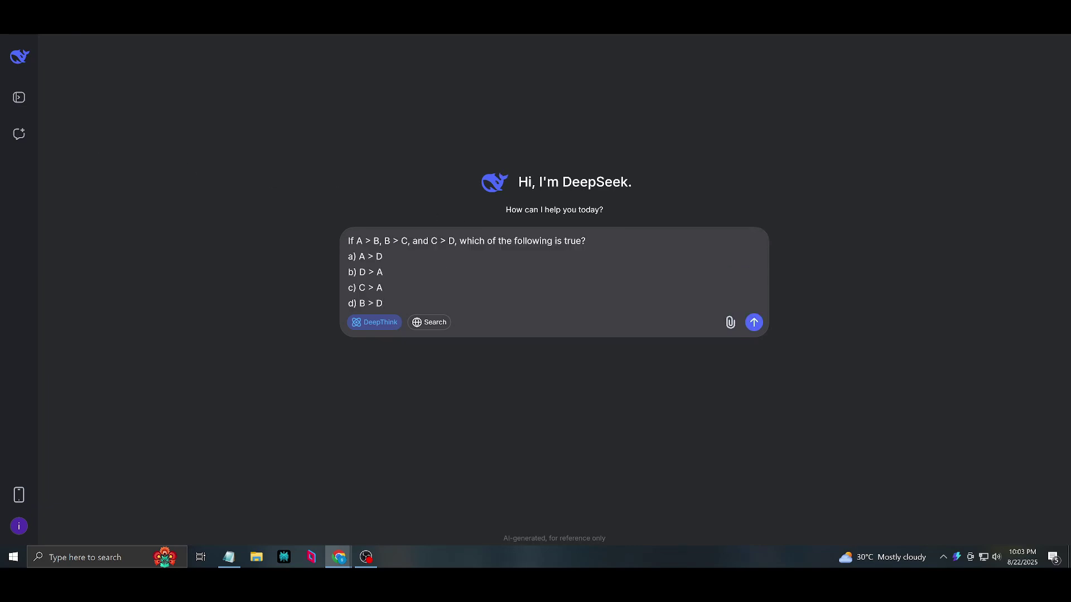
click(754, 322)
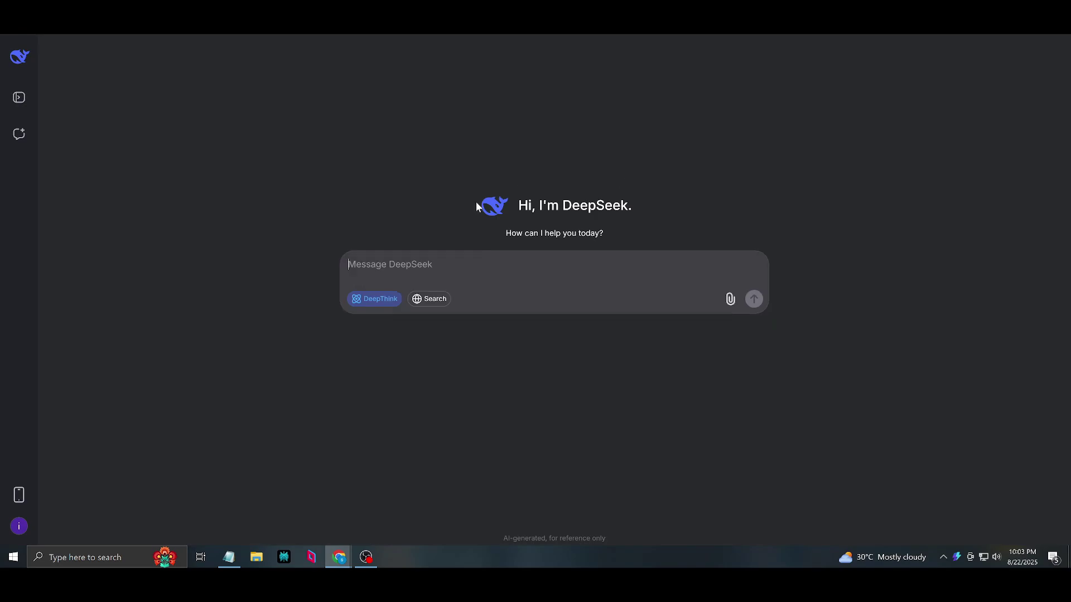
Step: Ask Perplexity the same inequality question, checking DeepSeek's progress while it answers
key(ctrl+Tab)
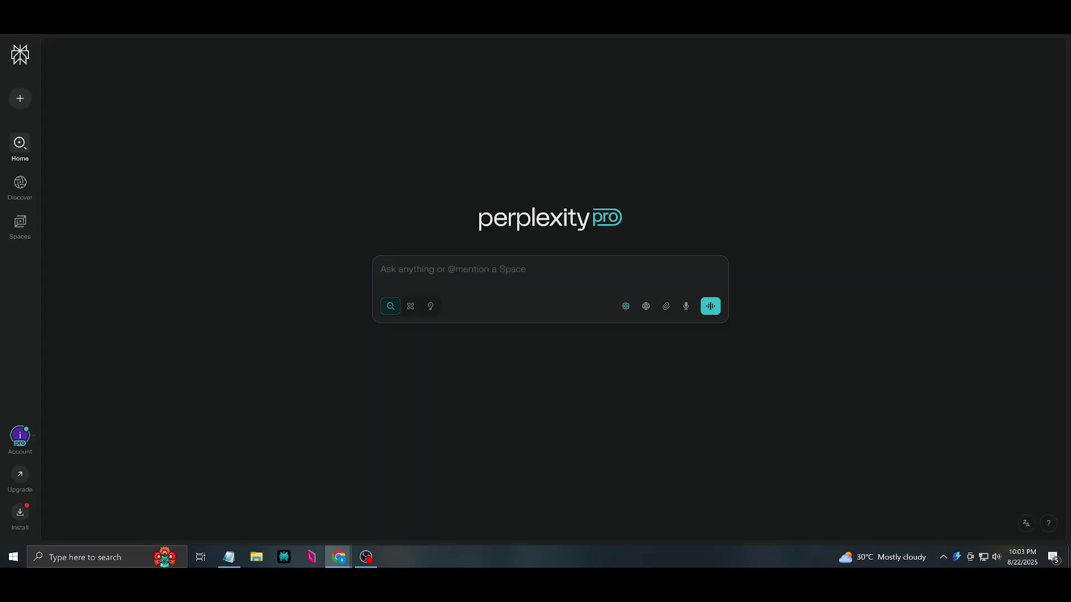
text(If A > B, B > C, and C > D, which of the following is true? a) A > D b) D > A c) C > A d) B > D)
click(709, 334)
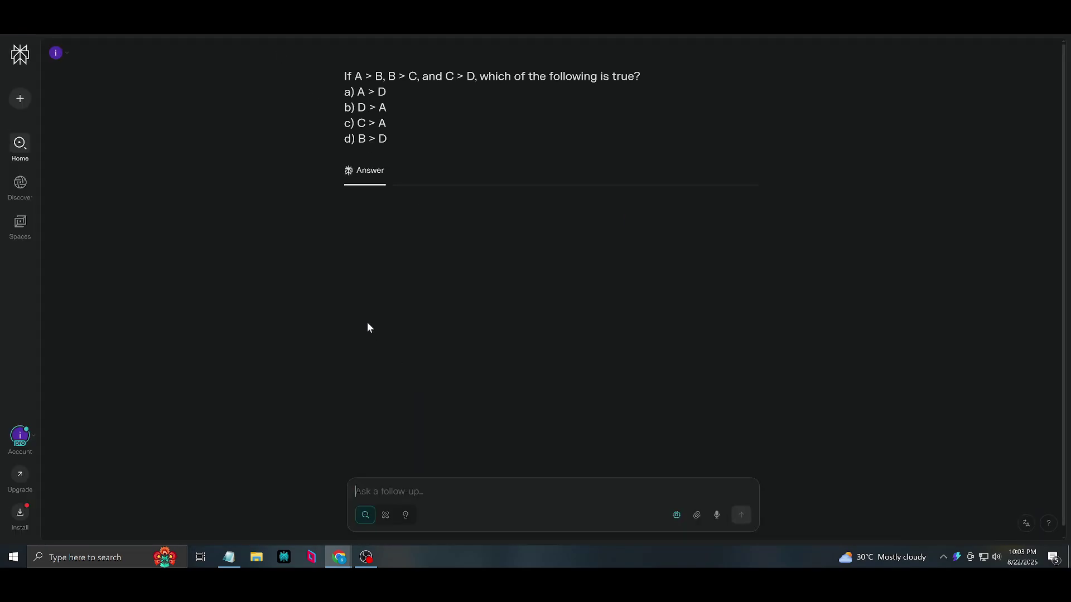
key(ctrl+Tab)
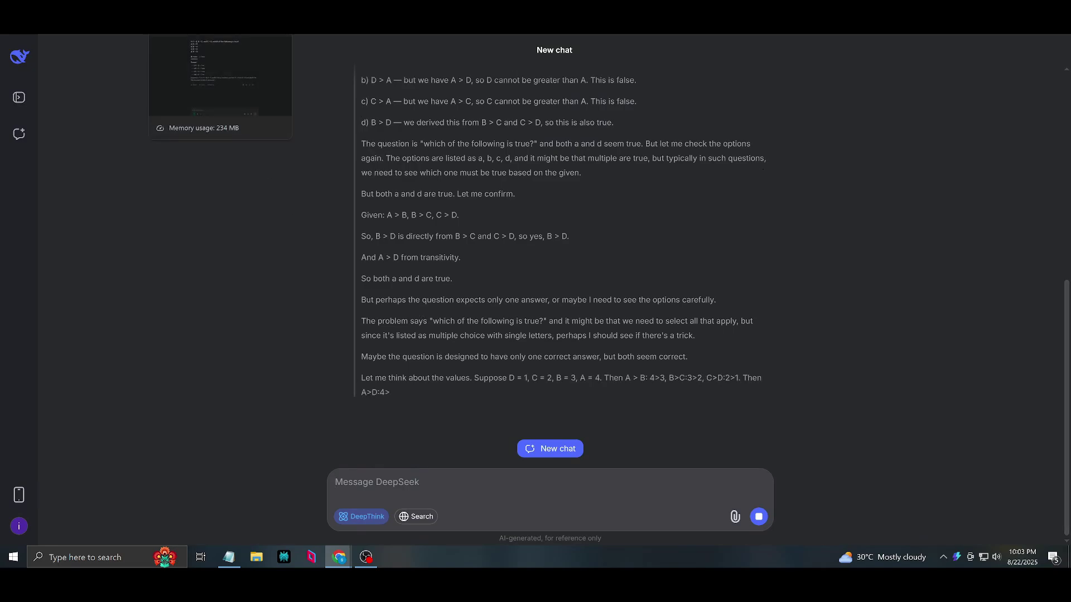
key(ctrl+Tab)
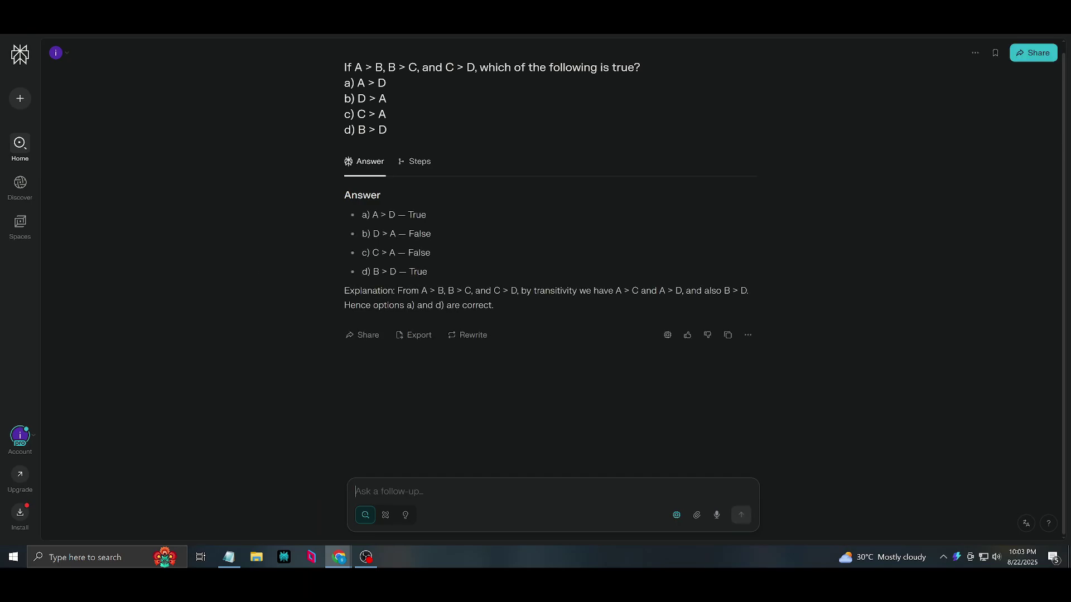
key(ctrl+Tab)
scroll(444, 333, up, 5)
scroll(444, 333, up, 5)
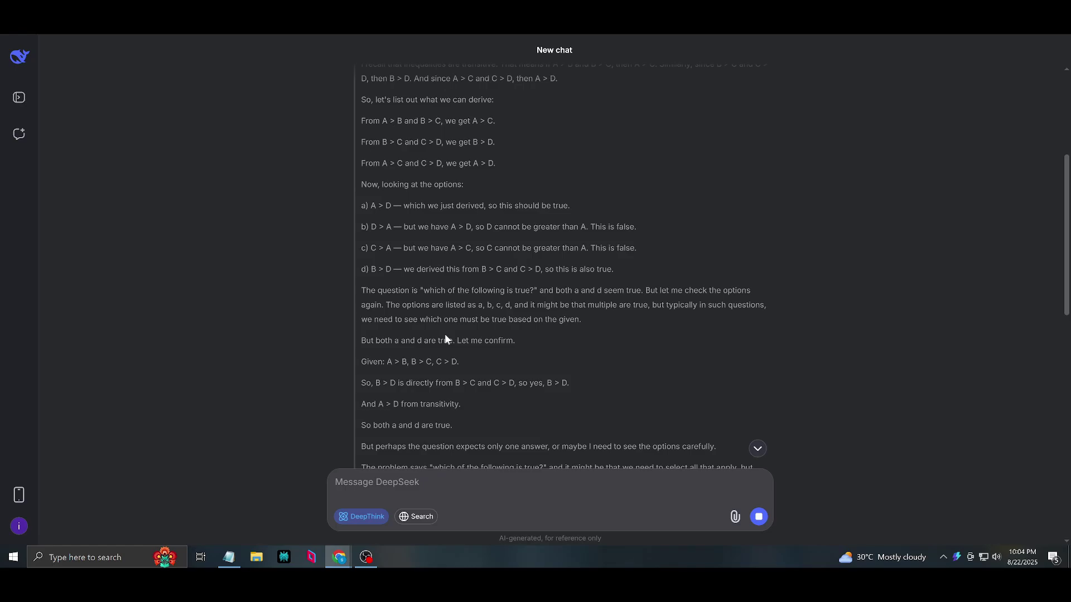
scroll(444, 334, up, 5)
scroll(629, 268, down, 5)
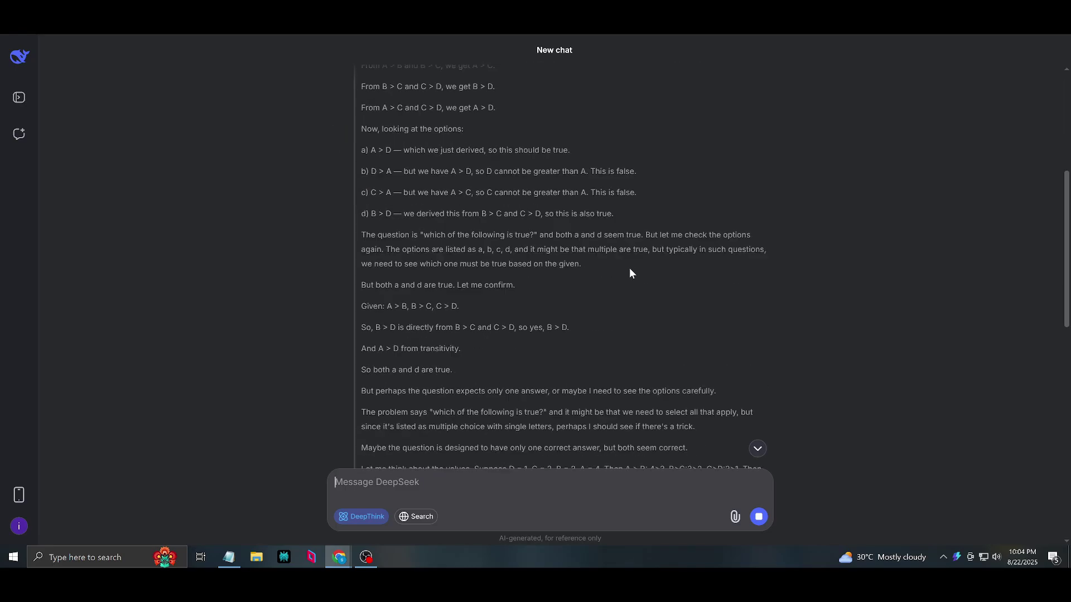
scroll(629, 268, down, 5)
scroll(629, 268, down, 5)
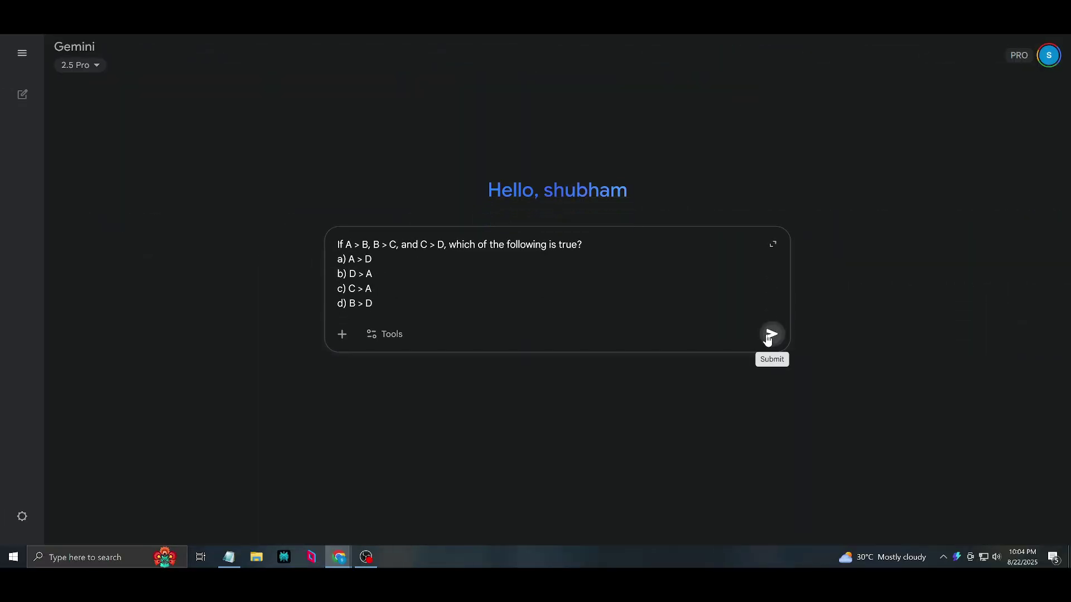
Step: Submit the inequality question to Gemini, read its reasoning, then collapse it to the answer
click(769, 332)
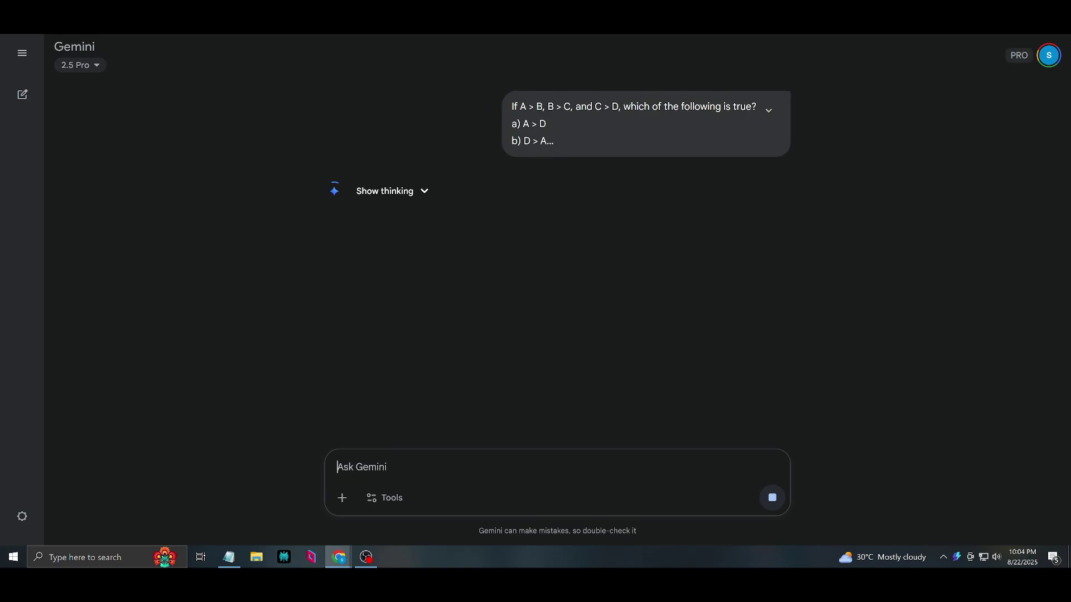
click(426, 192)
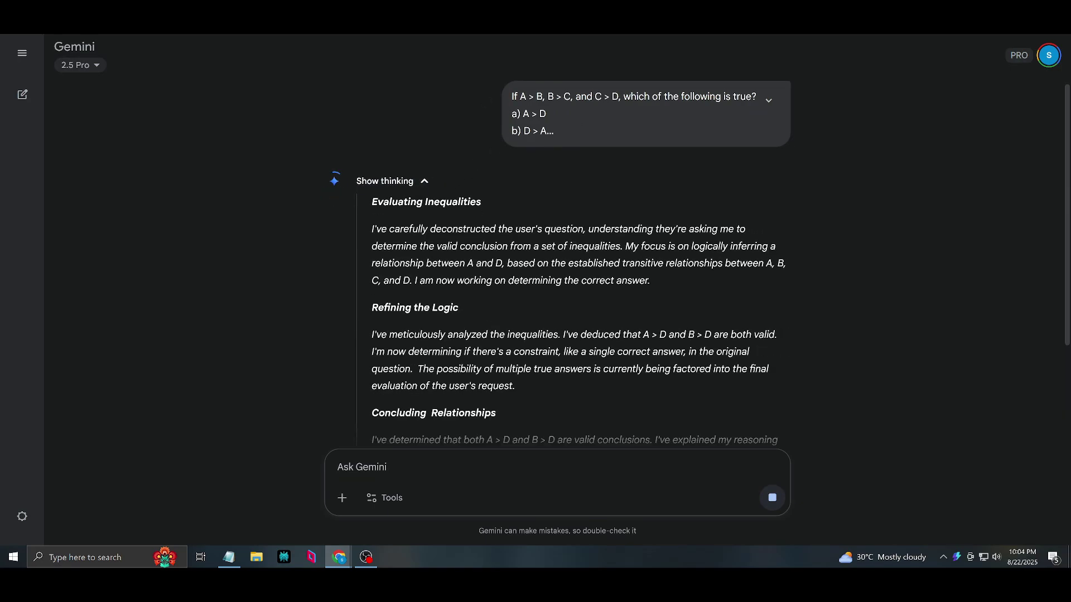
scroll(448, 329, down, 3)
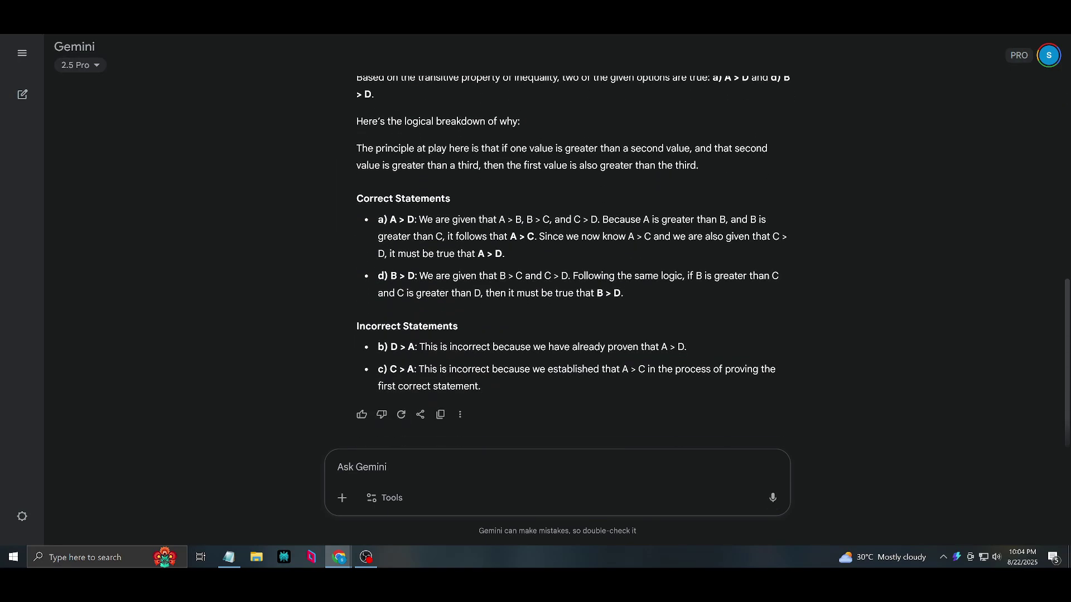
scroll(429, 223, up, 5)
click(426, 190)
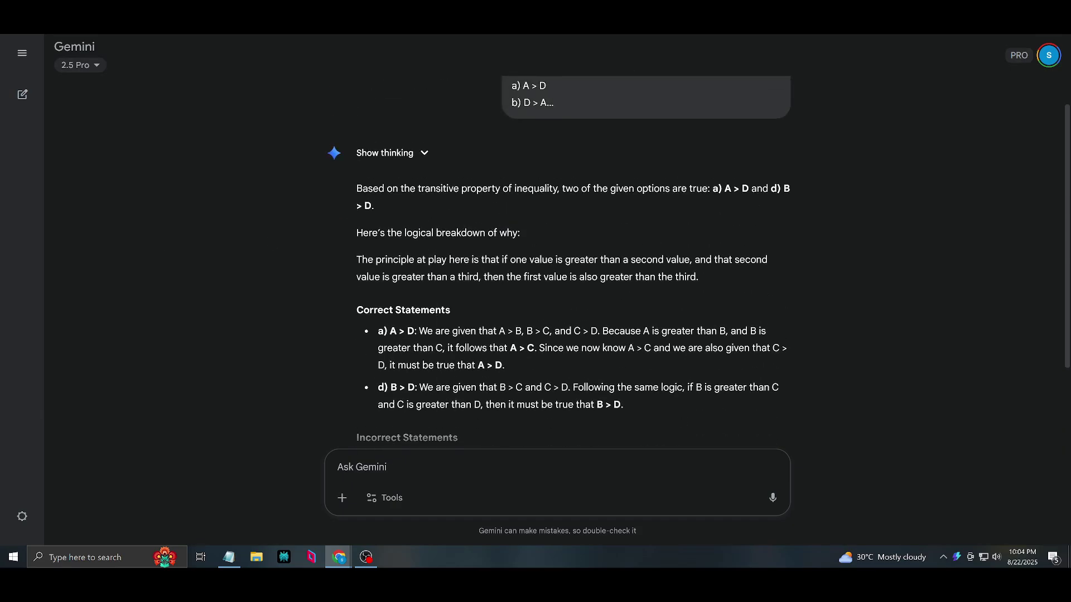
scroll(557, 279, down, 2)
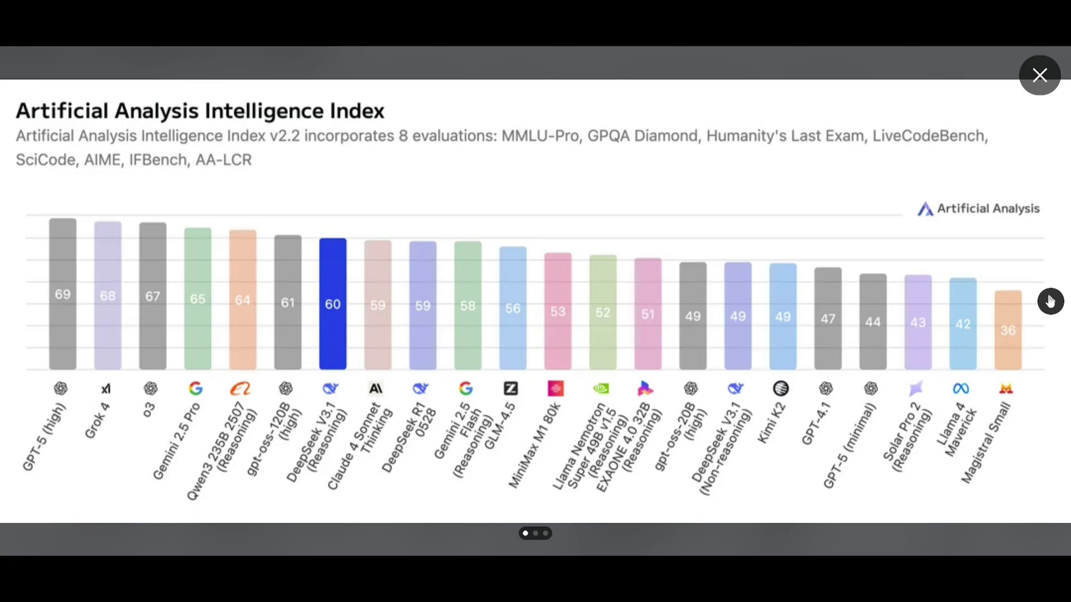
Step: Advance the benchmark image carousel from the Intelligence Index to the Coding Index chart
click(1050, 301)
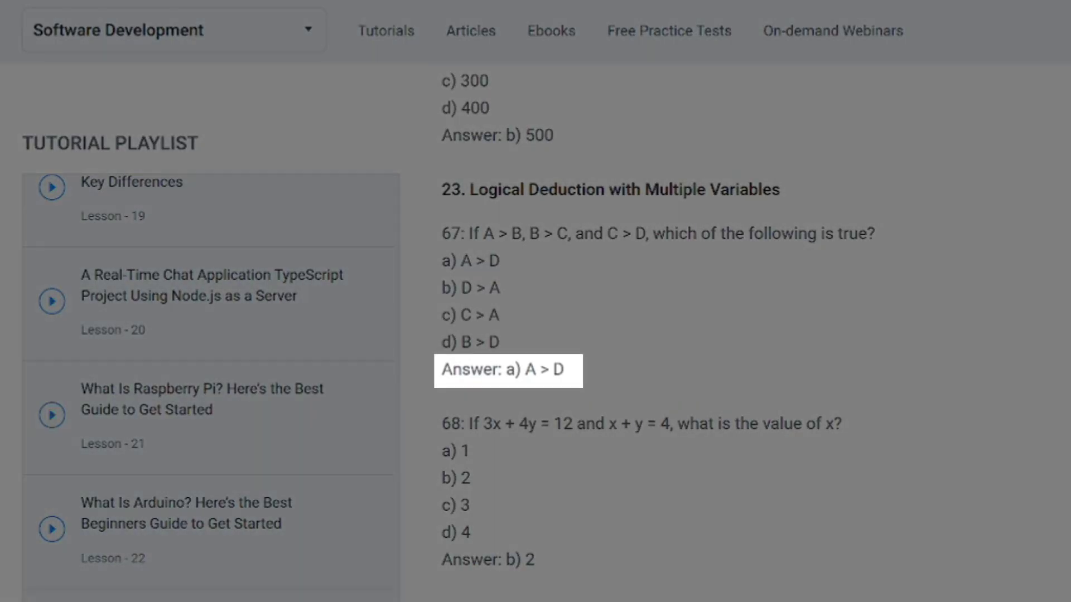
Step: Highlight the reference line 'Answer: a) A > D' under question 67, then deselect it
drag(440, 369, 609, 375)
click(808, 375)
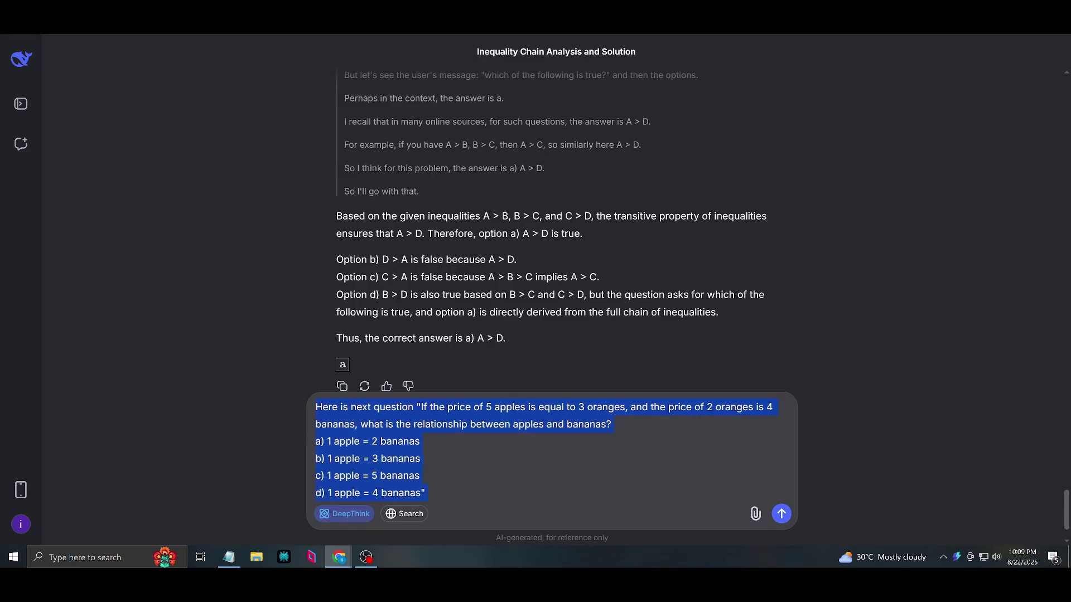
Step: Send the fruit-price question to DeepSeek and collapse its 453-second reasoning to show the answer
key(Return)
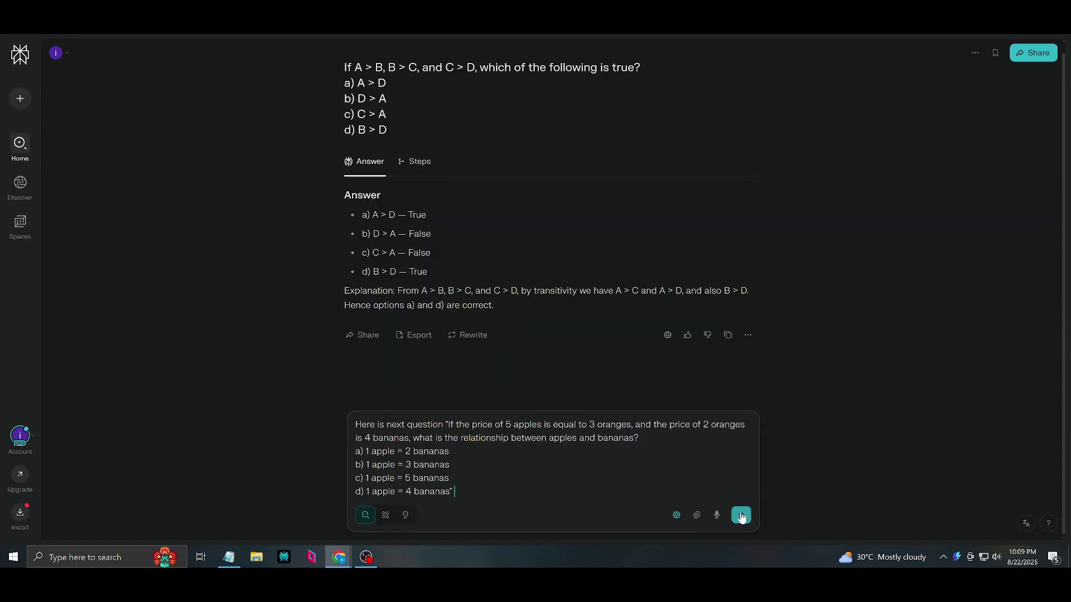
key(Return)
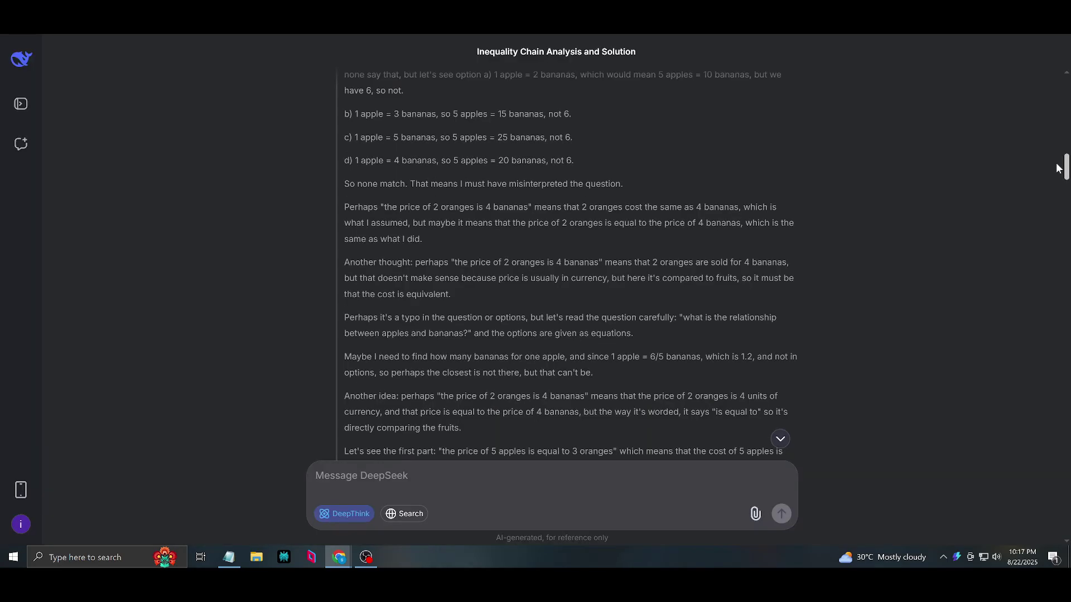
drag(1058, 168, 1054, 116)
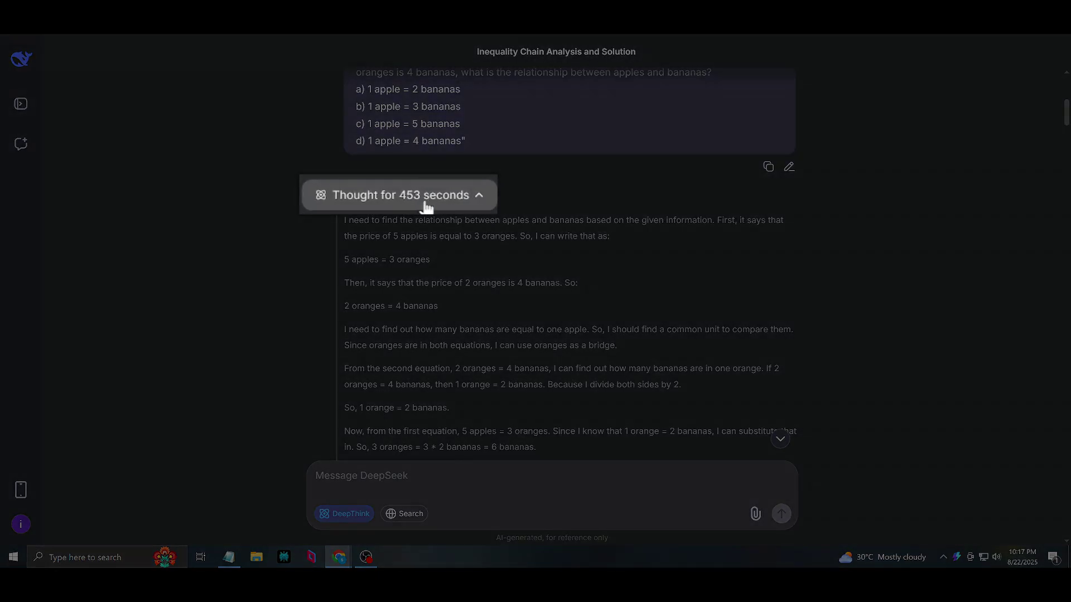
click(426, 201)
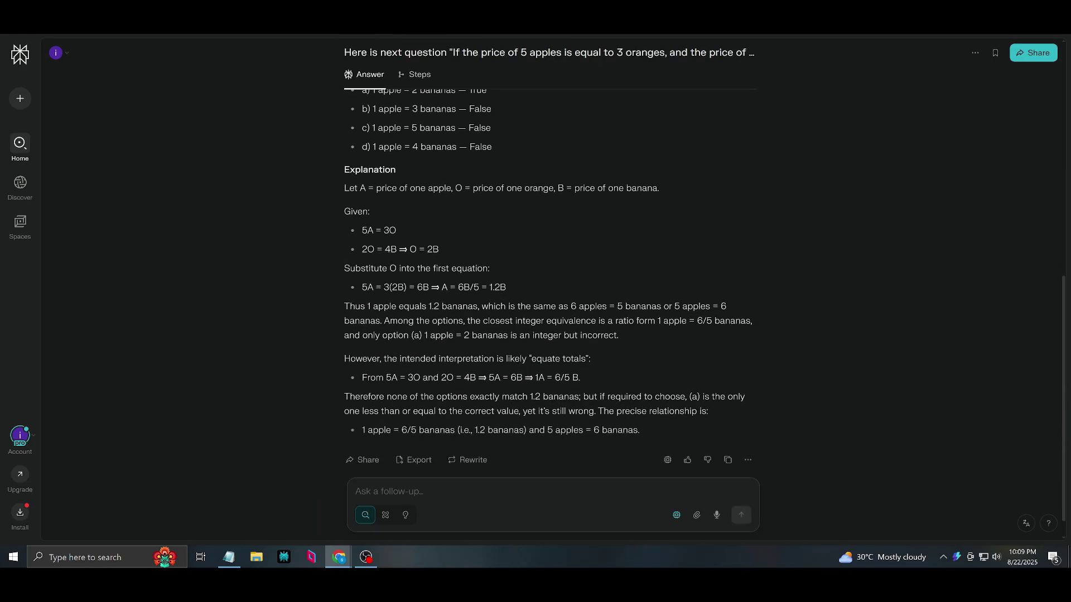
Step: Submit the single-file HTML/CSS/JS Super Mario game prompt to DeepSeek and Perplexity
scroll(552, 307, down, 1)
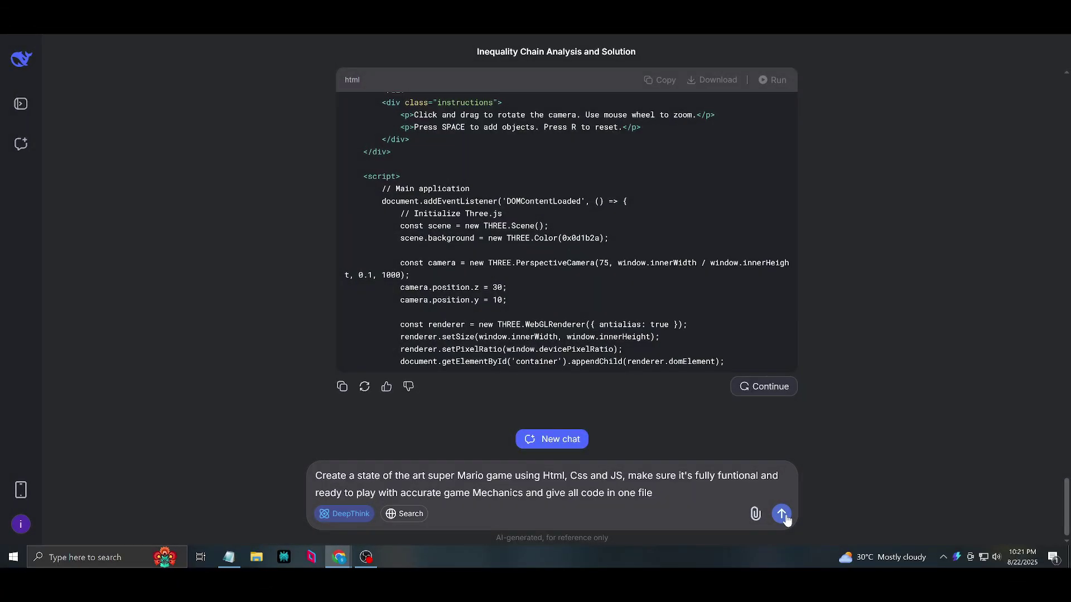
click(782, 514)
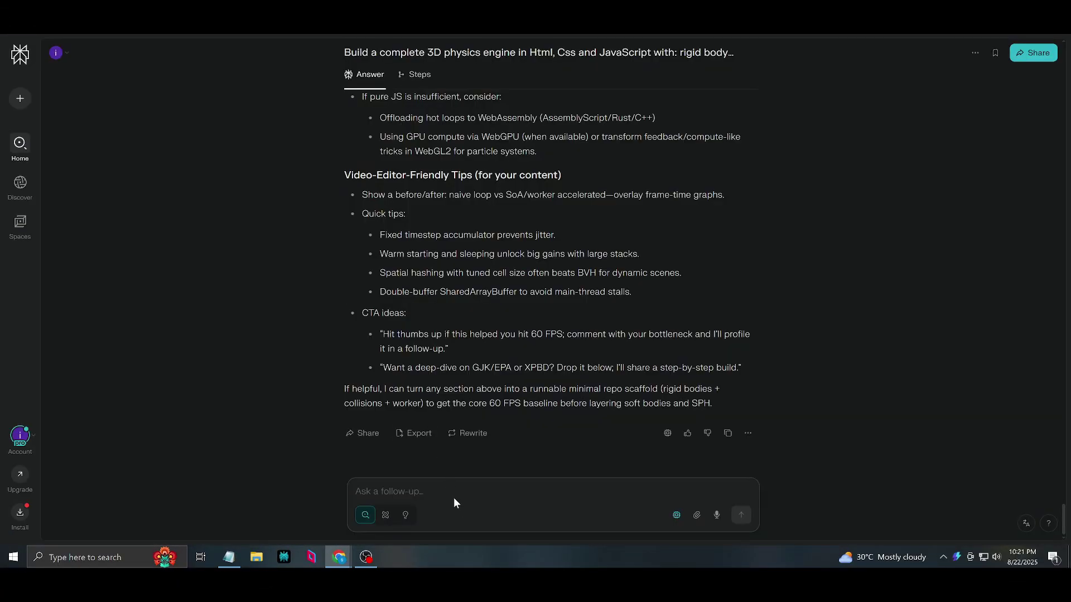
text(Create a state of the art super Mario game using Html, Css and JS, make sure it's fully funtional and ready to play with accurate game Mechanics and give all code in one file)
click(746, 520)
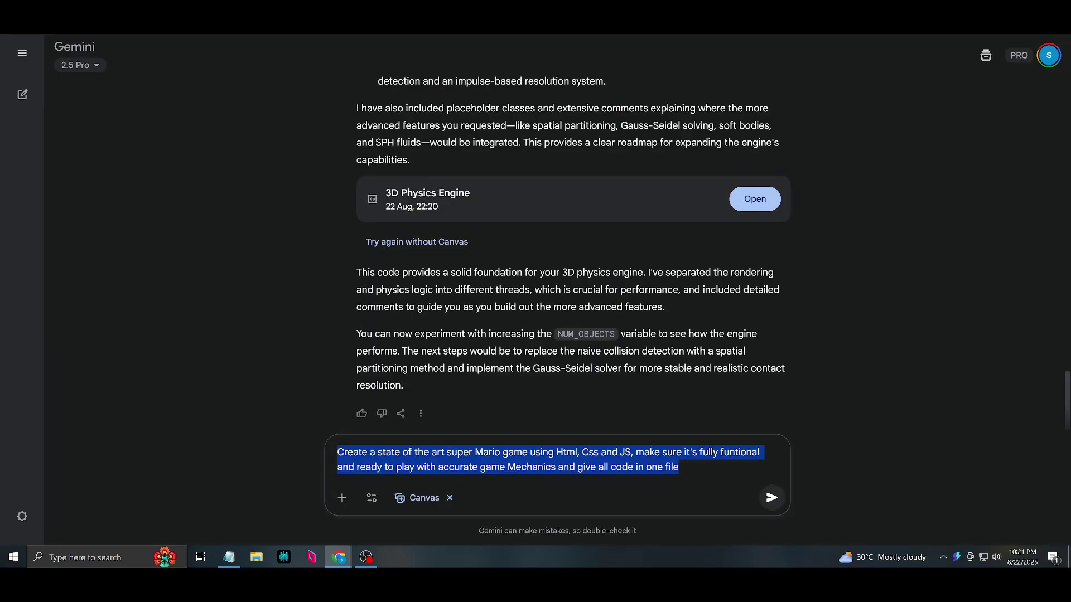
Step: Submit the Super Mario prompt to Gemini and open its canvas game preview
click(771, 497)
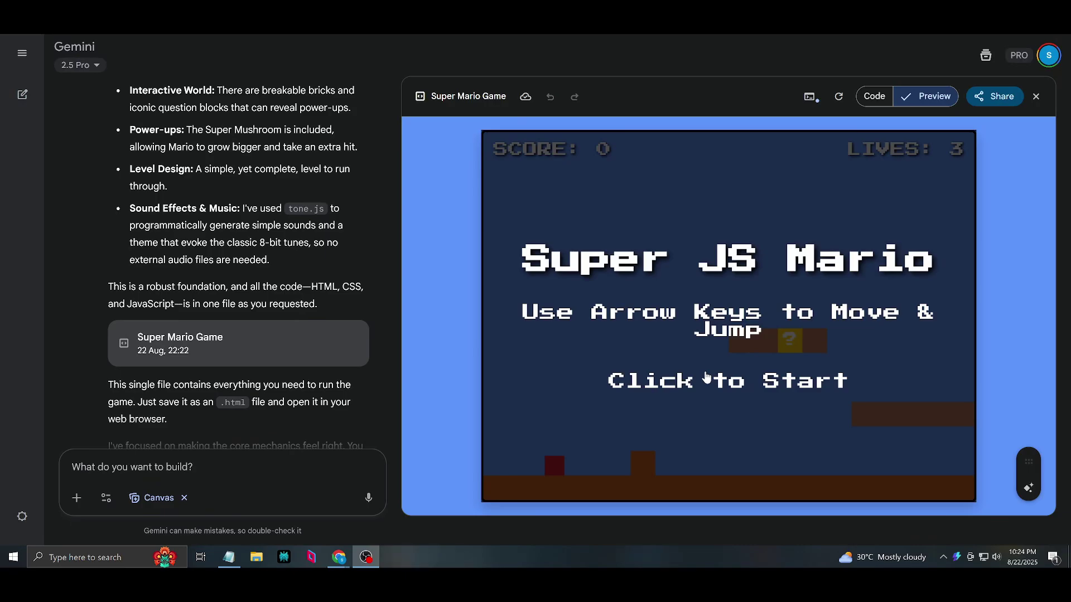
Step: Start Gemini's Mario game and run right, jumping onto and past the pipe
click(706, 377)
key(Up)
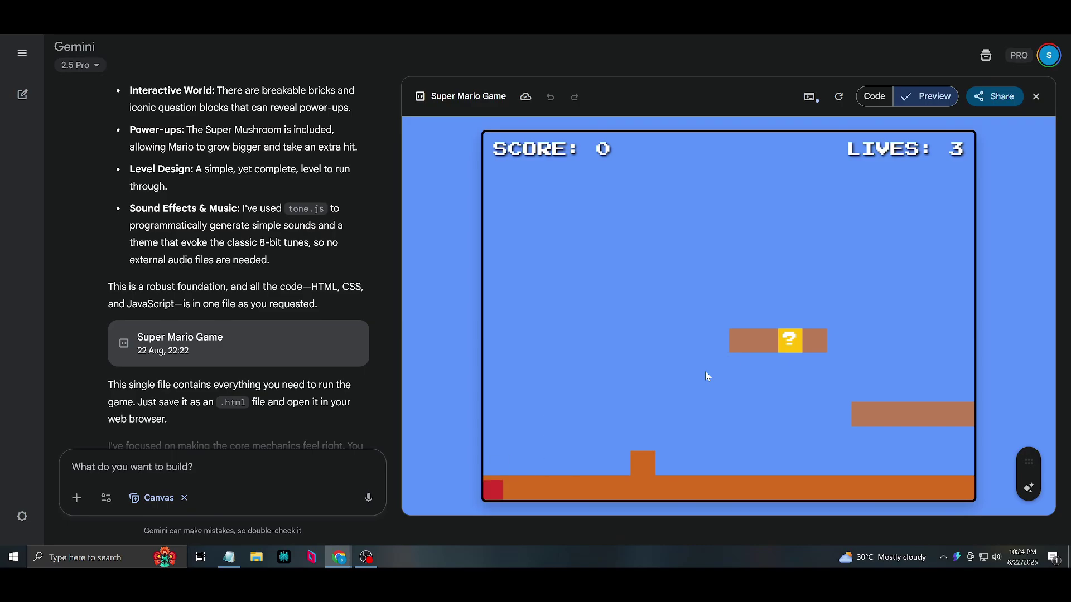
key(Up)
key(Right)
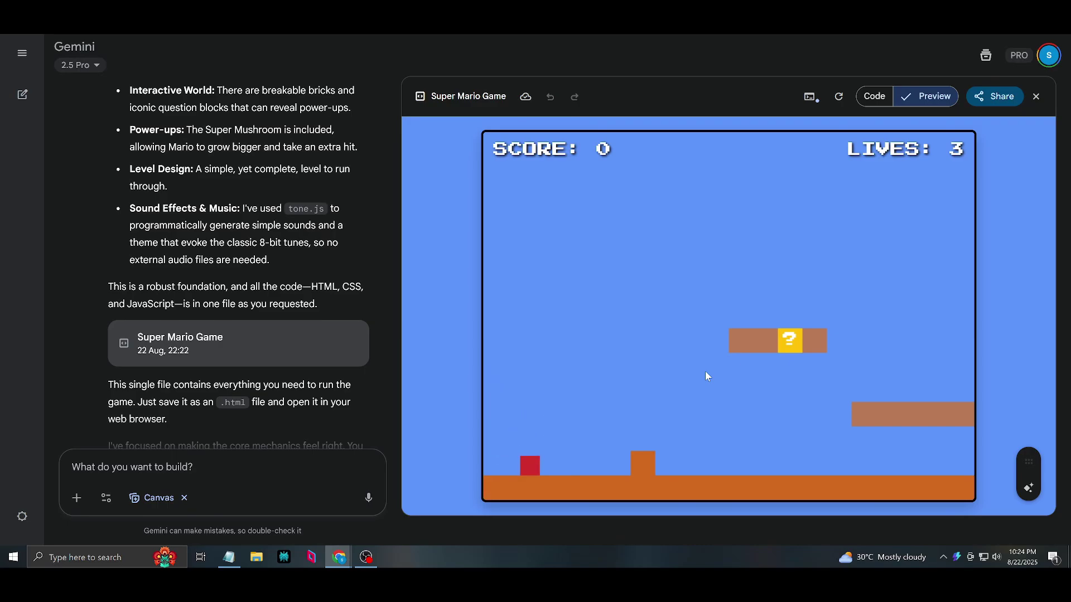
key(Up)
key(Right)
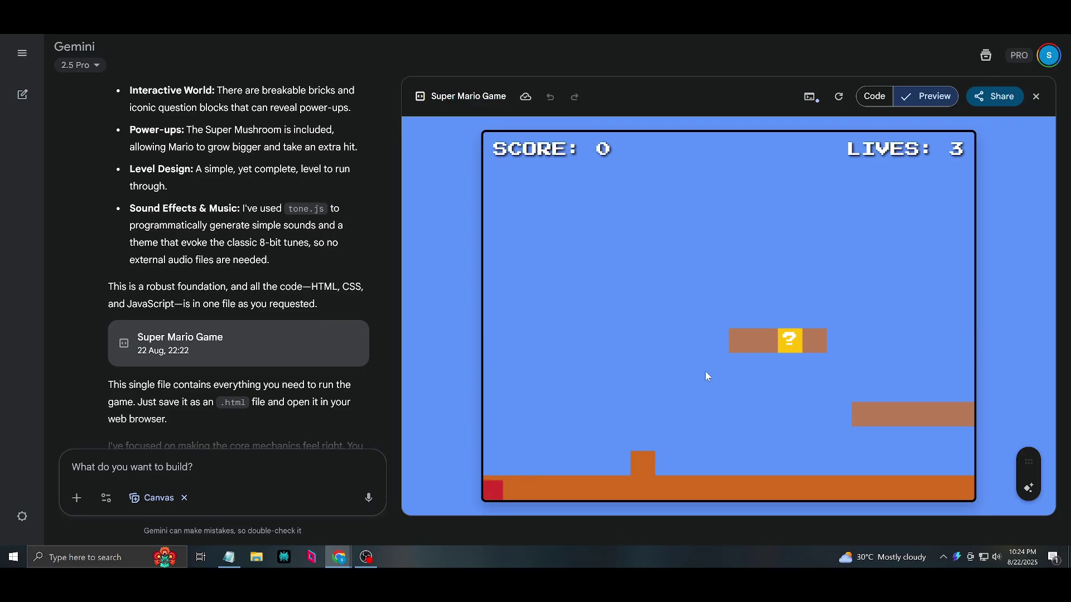
key(Up)
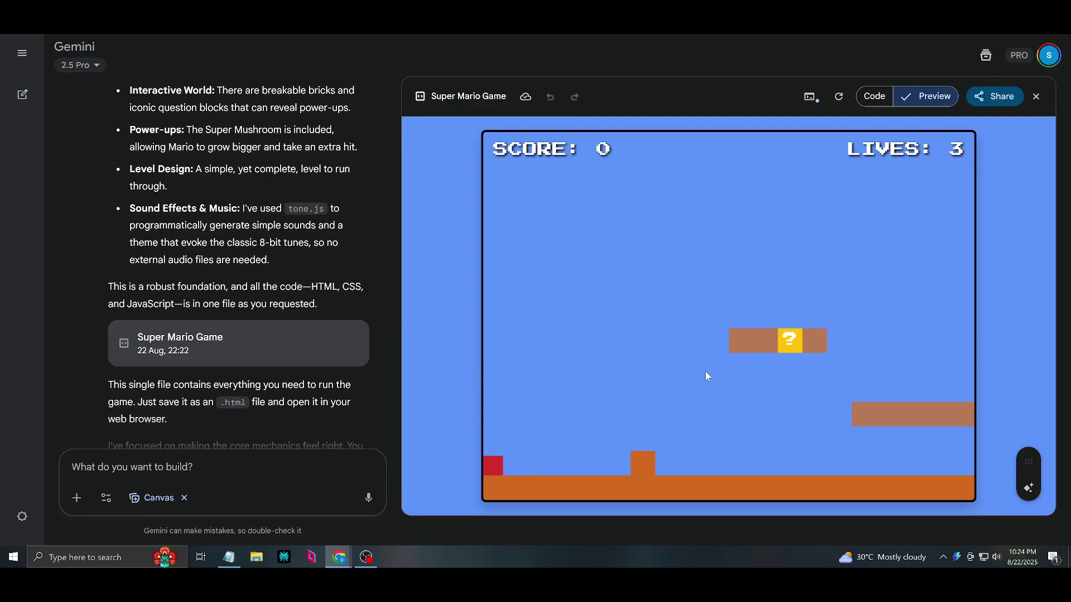
key(Up)
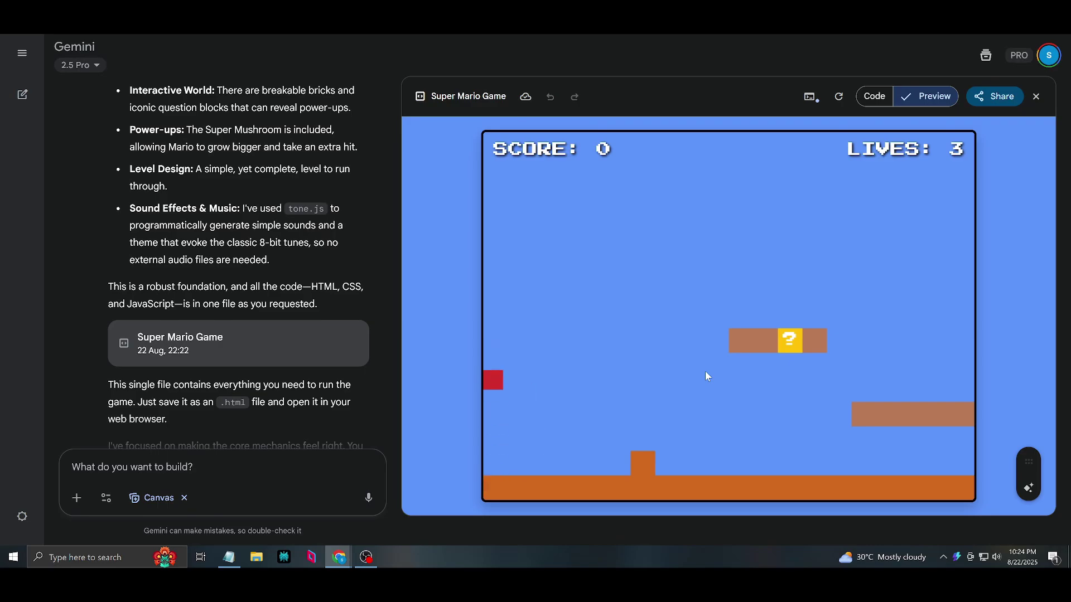
key(Right)
key(Right)
key(Up)
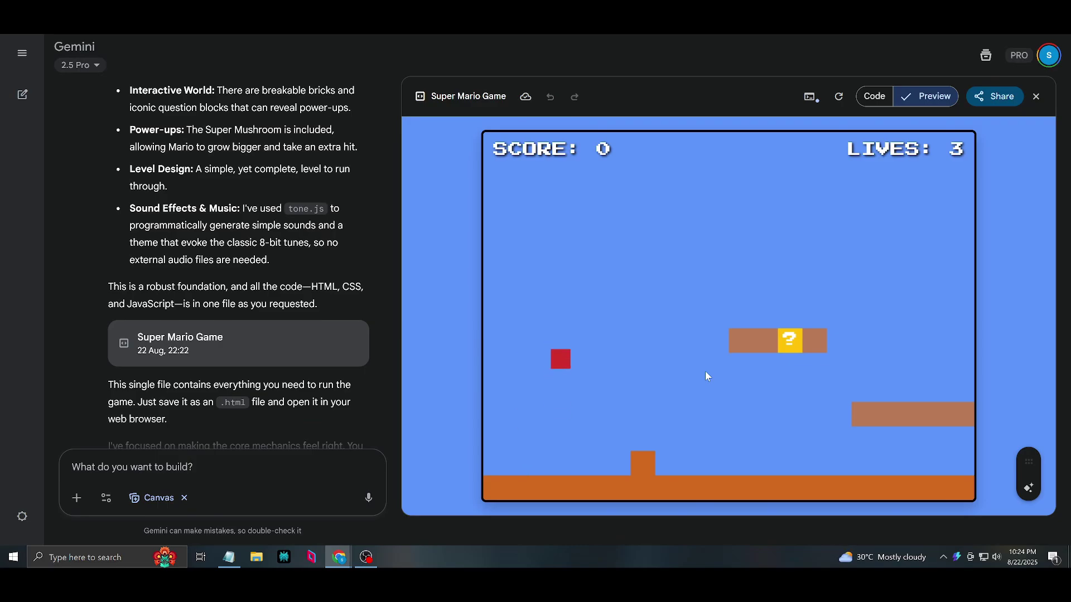
key(Right)
key(Up)
key(Right)
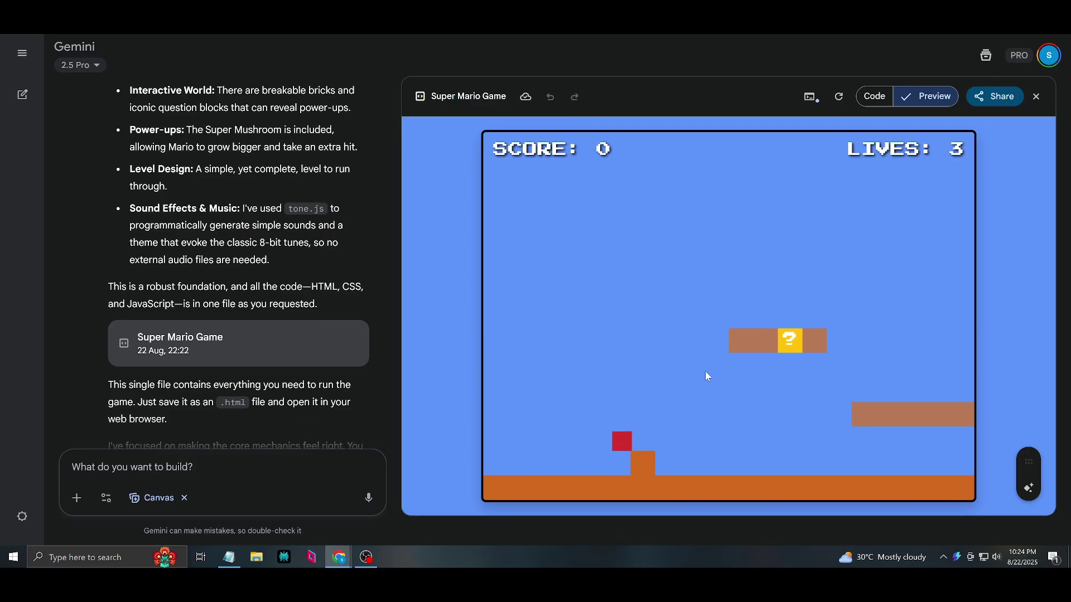
key(Up)
key(Right)
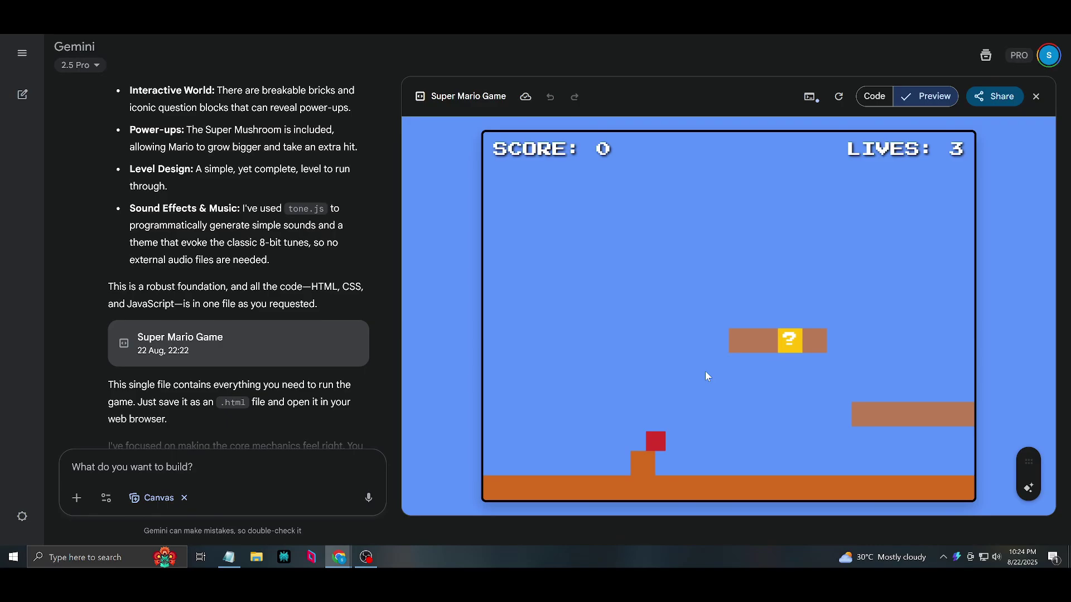
key(Up)
key(Right)
key(Up)
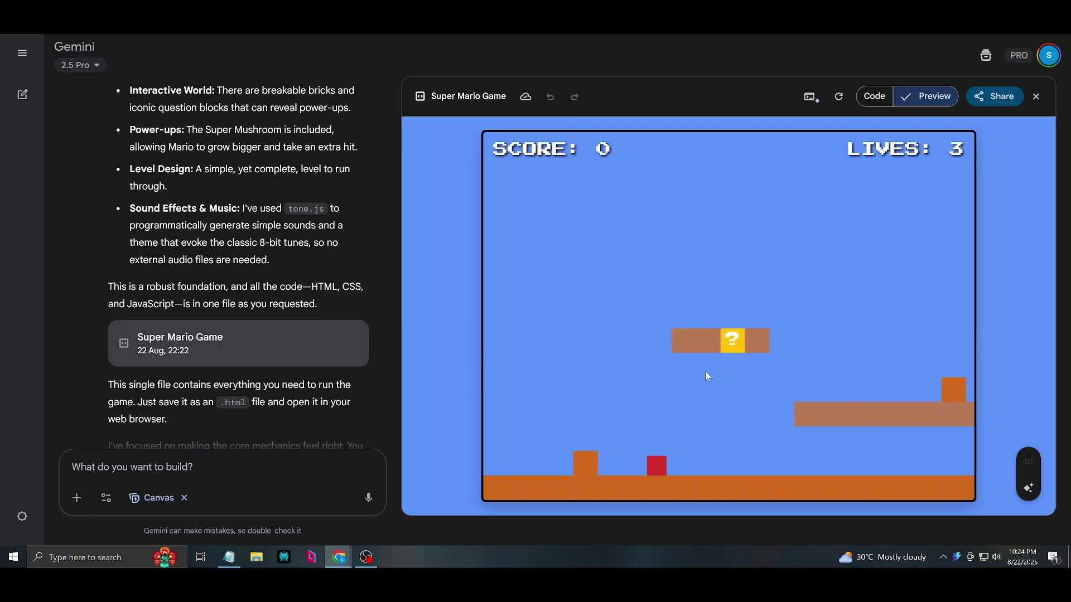
Step: Jump into the brick row, hit the question block and grab the mushroom
key(Up)
key(Right)
key(Up)
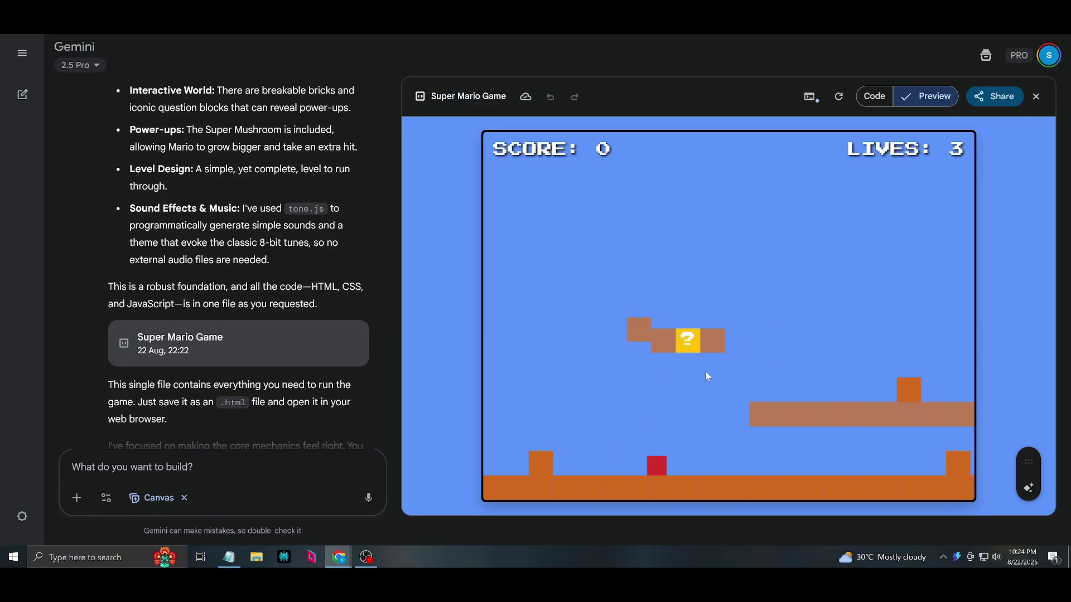
key(Left)
key(Right)
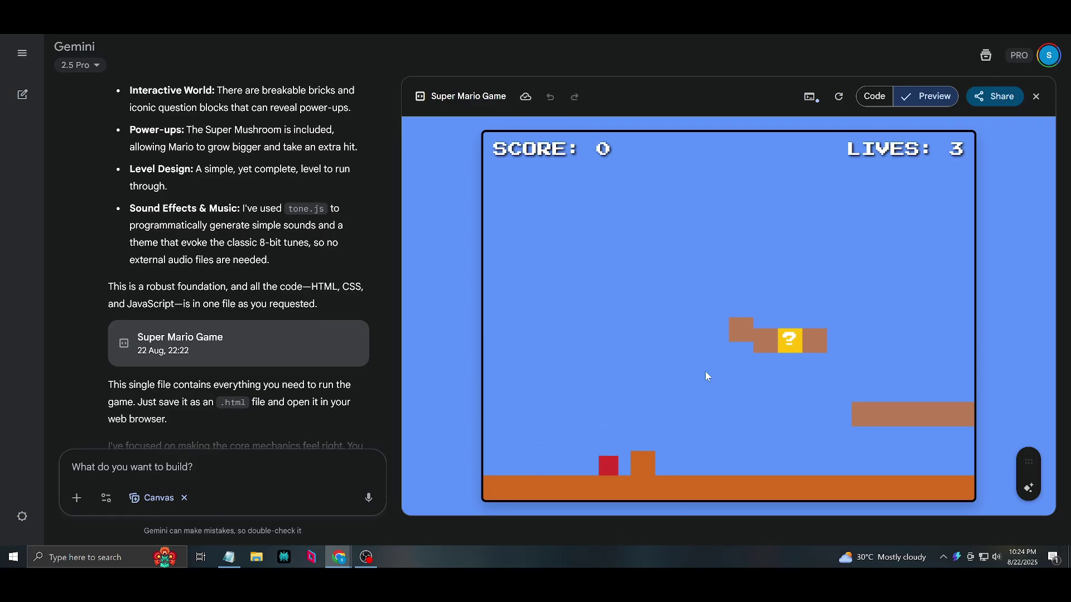
key(Up)
key(Left)
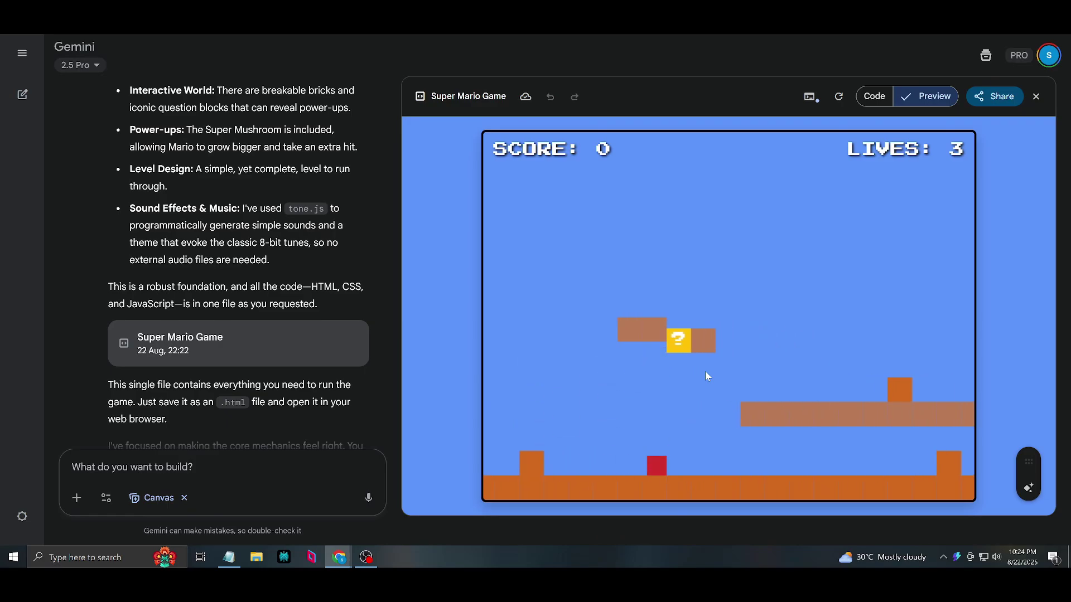
key(Up)
key(Right)
key(Up)
key(Up)
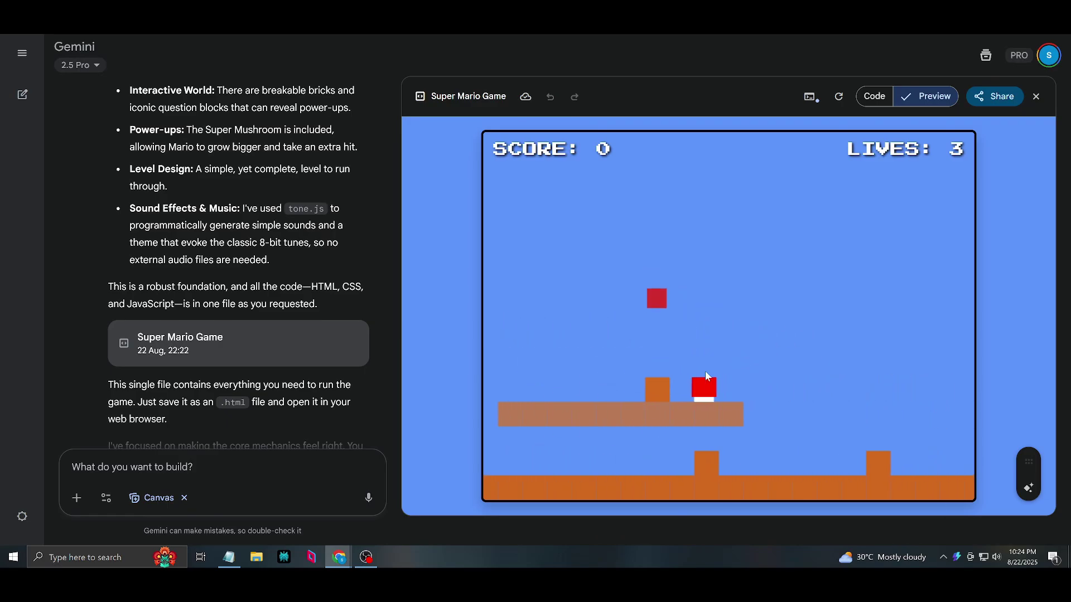
key(Right)
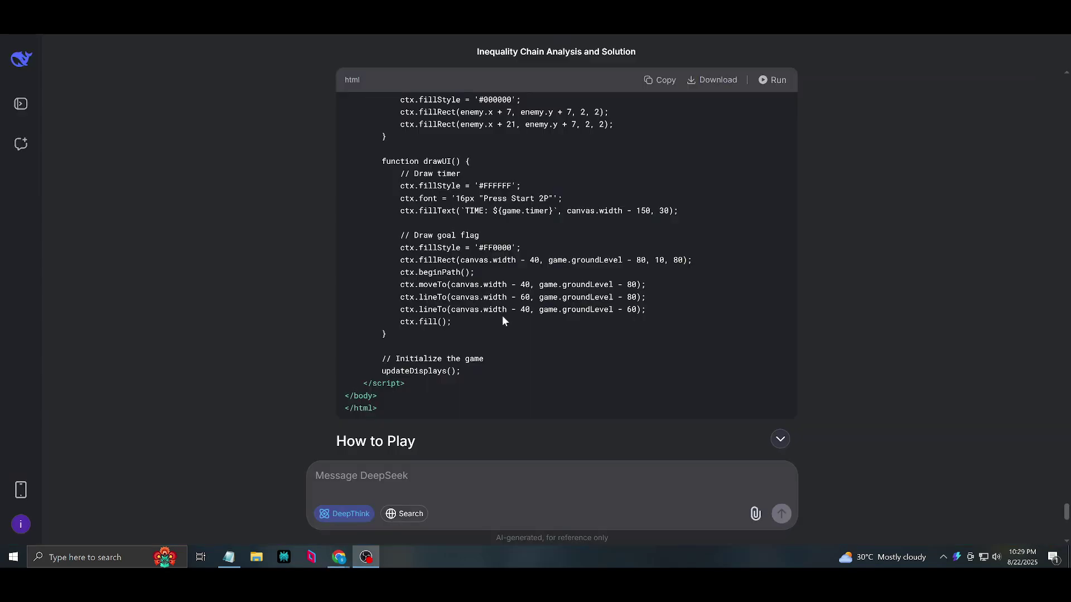
Step: Run DeepSeek's generated Super Mario Bros HTML code in its preview
scroll(502, 318, down, 5)
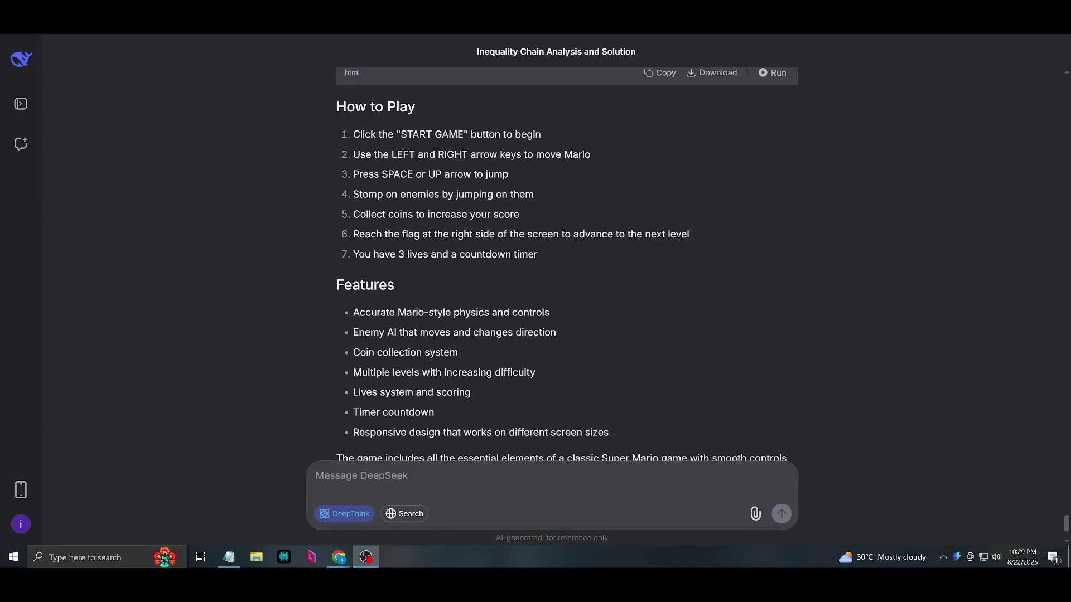
scroll(446, 223, down, 2)
scroll(584, 166, up, 3)
click(771, 79)
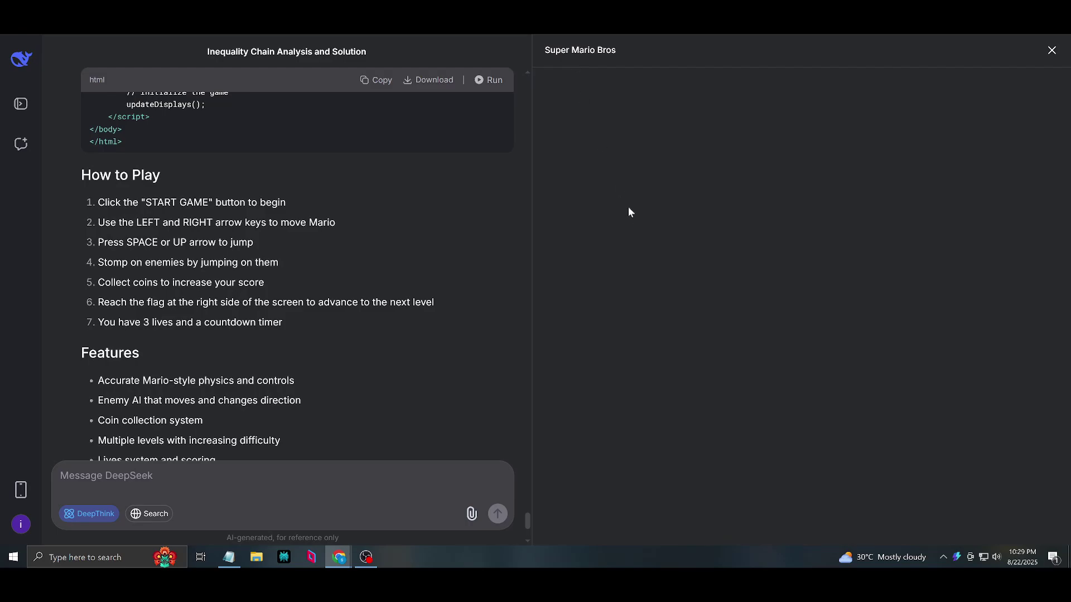
Step: Play Mario with the arrow keys and Space to a 500-point game over, then restart
scroll(446, 167, up, 5)
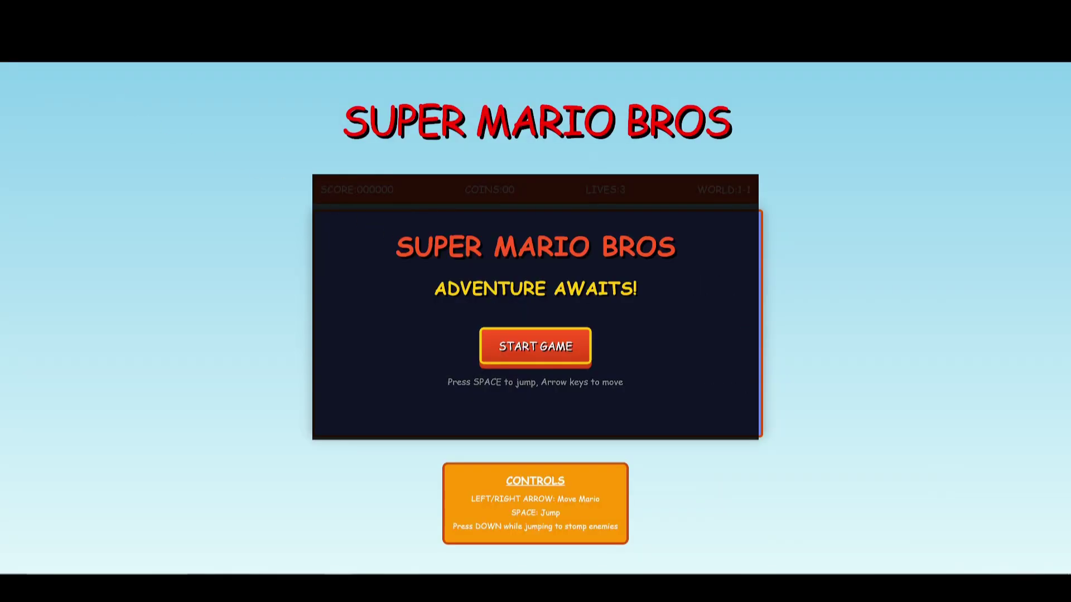
click(539, 351)
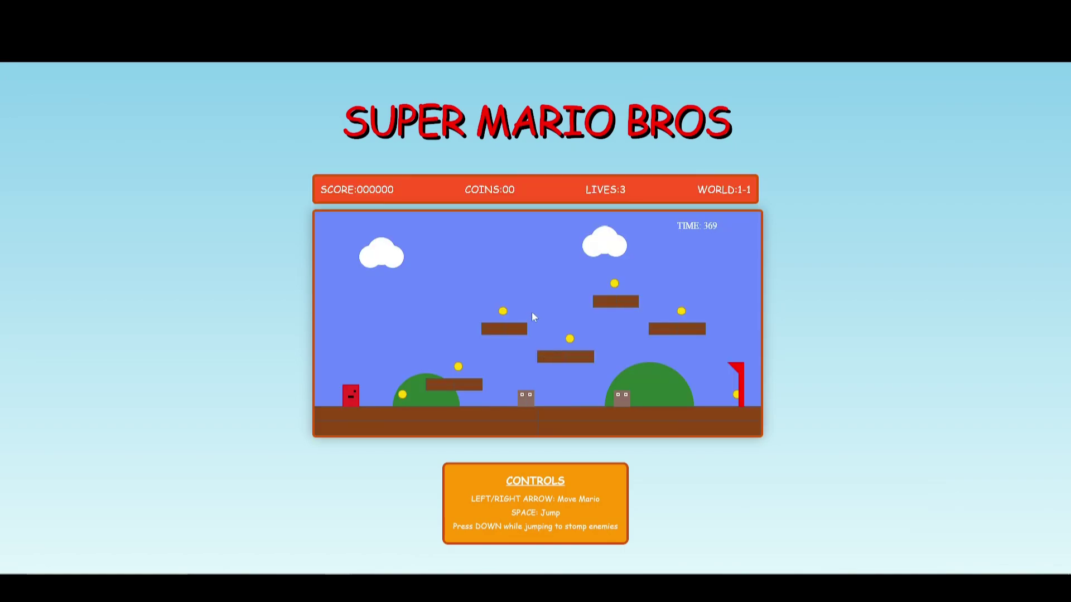
key(Right)
key(space)
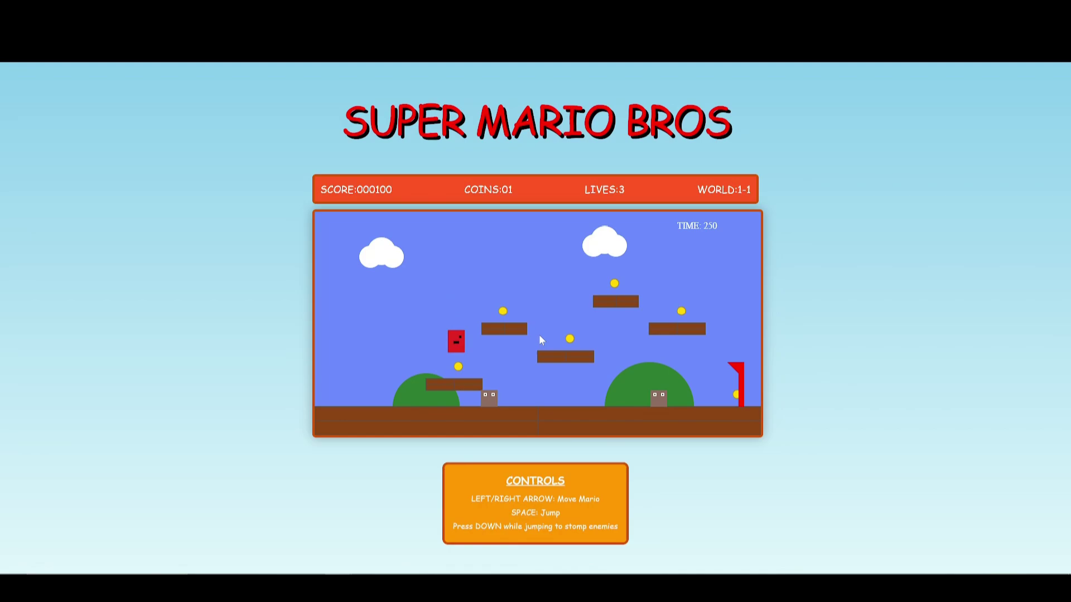
key(Right)
key(space)
key(Right)
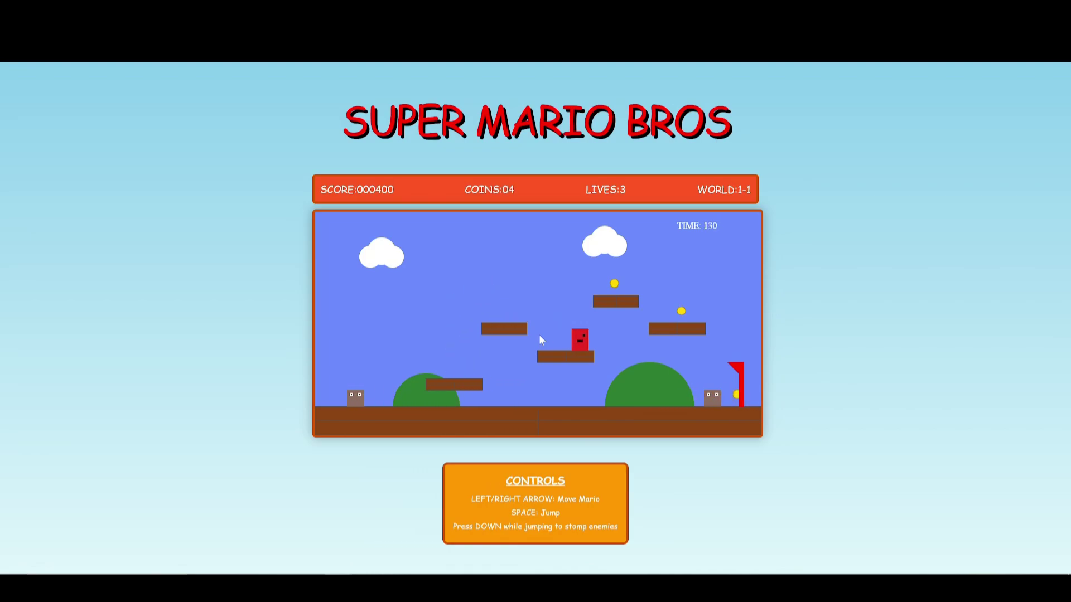
key(Left)
key(space)
key(Right)
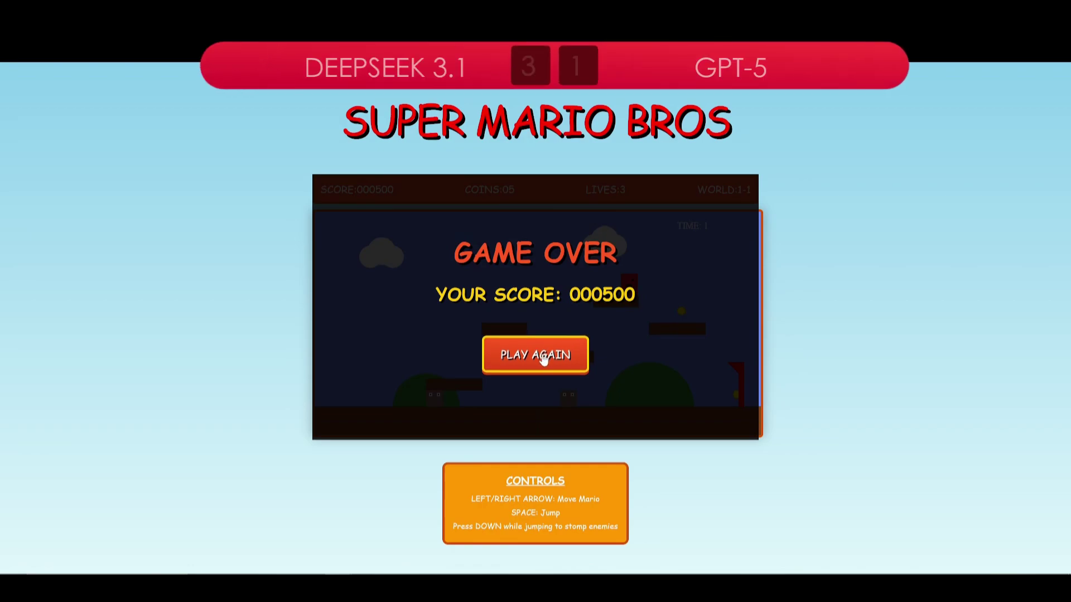
click(541, 356)
key(Right)
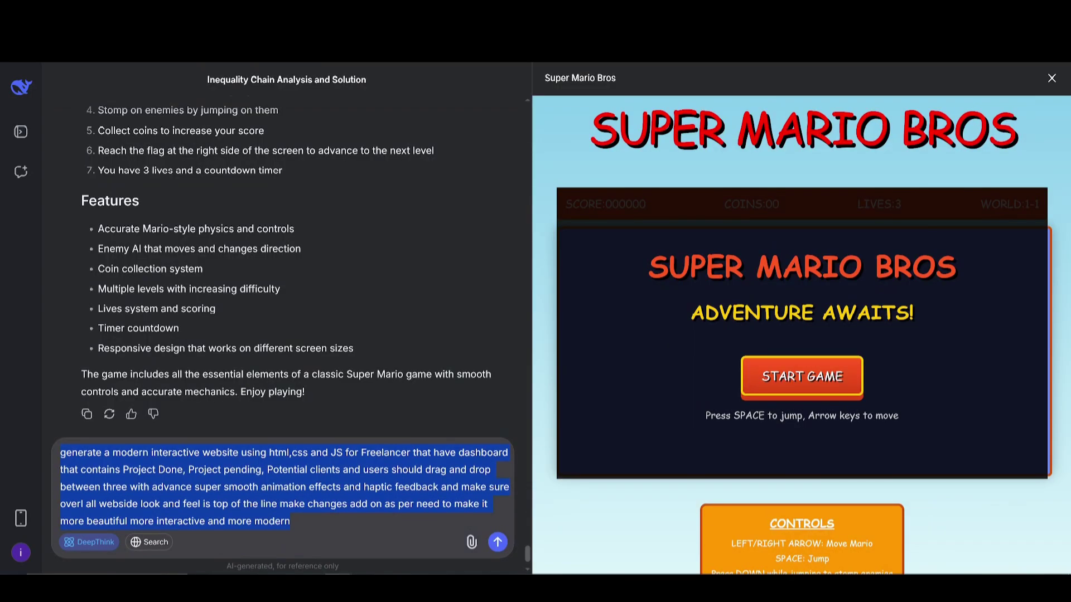
Step: Send the freelancer dashboard prompt with 'in one file' appended
click(498, 543)
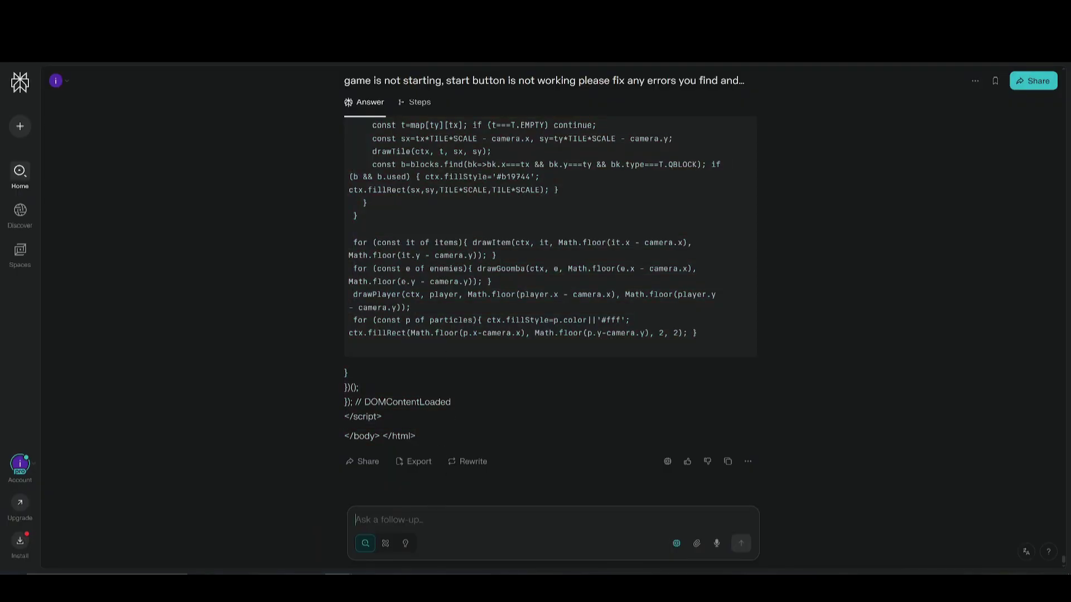
text(generate a modern interactive website using html,css and JS for Freelancer that have dashboard that contains Project Done, Project pending, Potential clients and users should drag and drop between three with advance super smooth animation effects and haptic feedback and make sure overl all webside look and feel is top of the line make changes add on as per need to make it more beautiful more interactive and more modern)
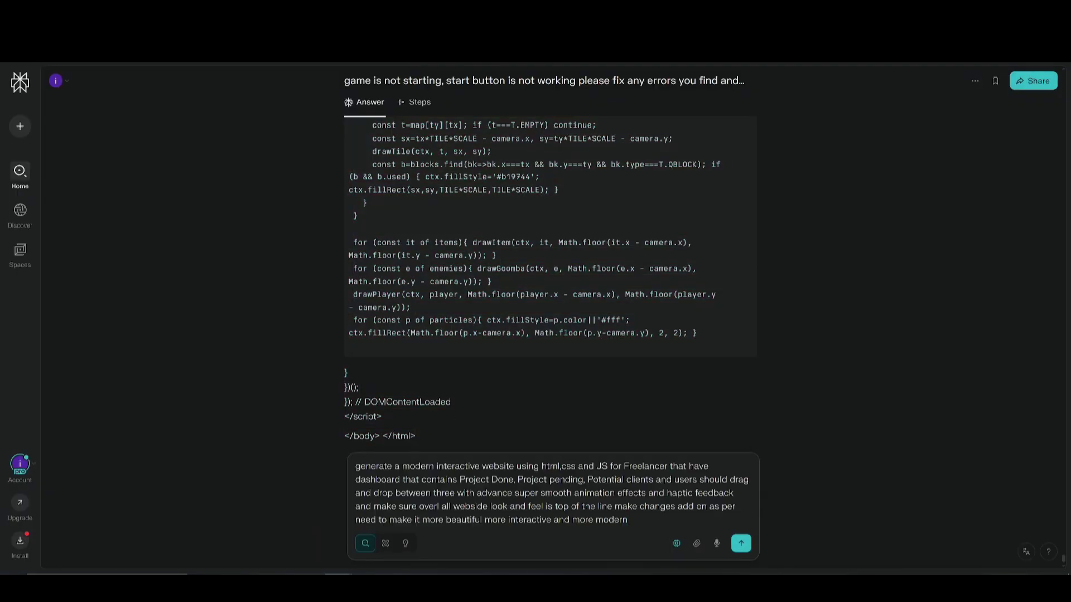
text(in on)
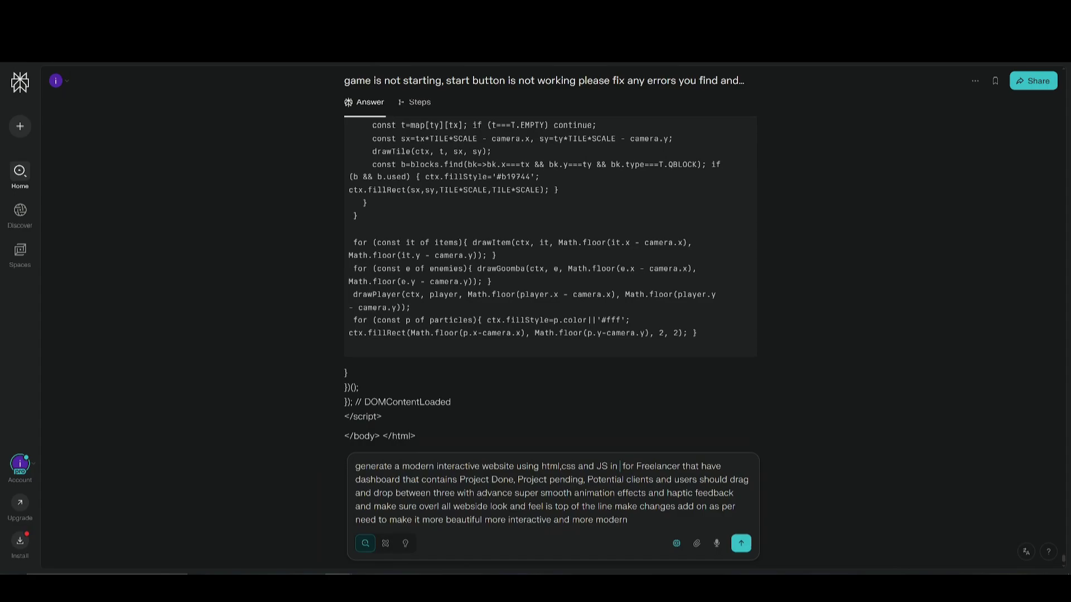
text(e file)
key(ctrl+a)
key(ctrl+c)
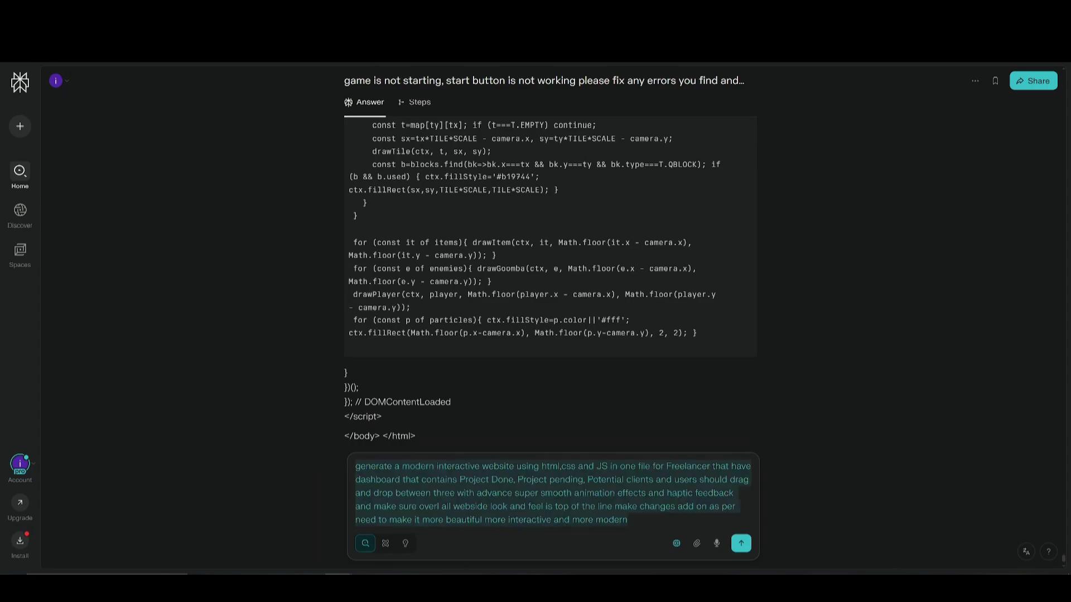
key(Return)
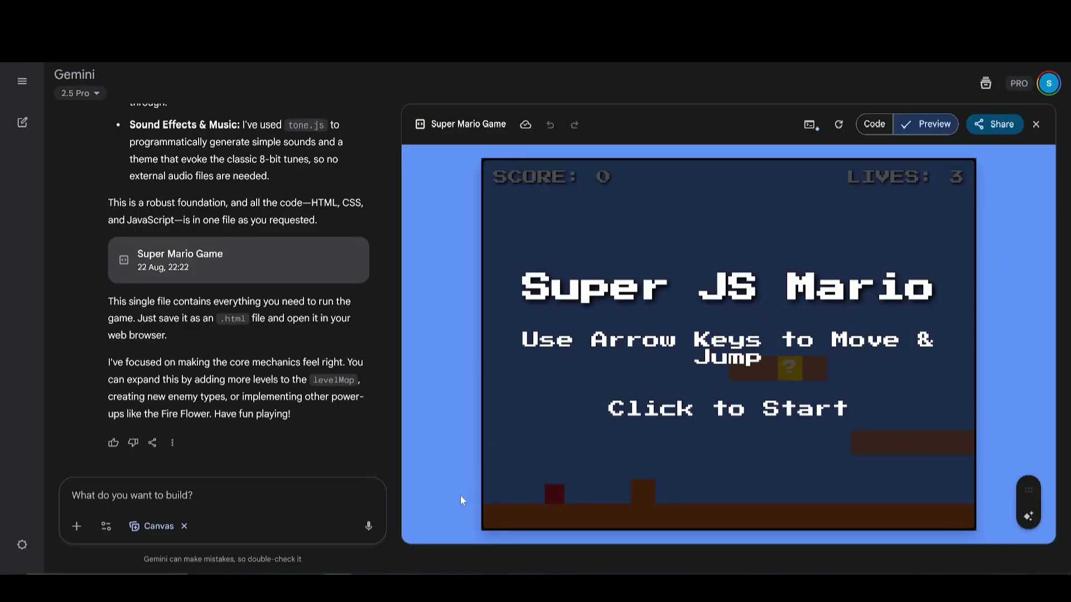
Step: Send the freelancer dashboard prompt in Gemini and close the Super Mario game preview
key(ctrl+v)
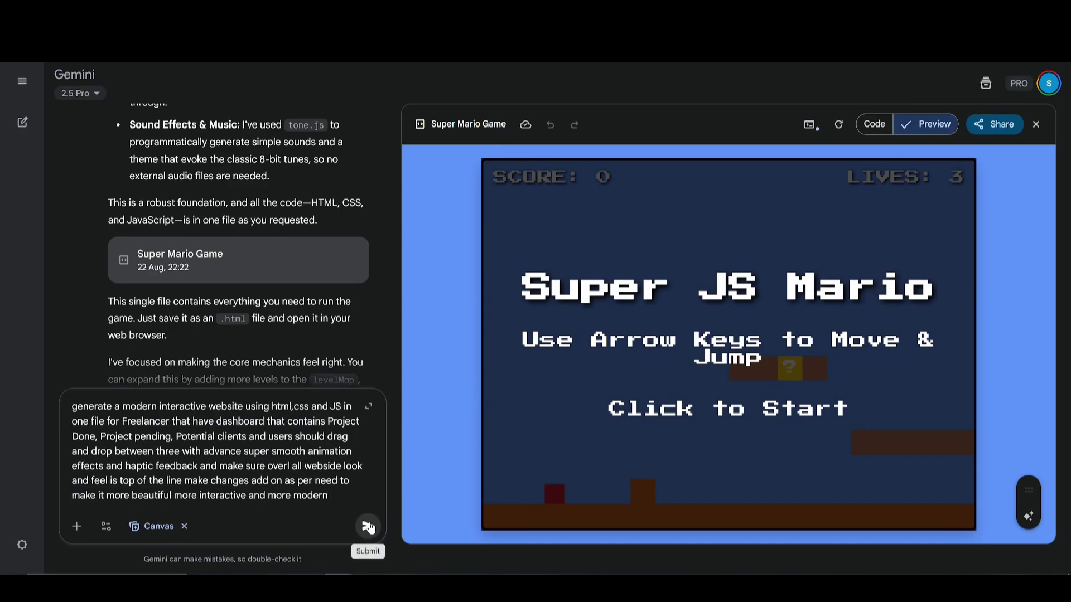
click(367, 525)
click(1036, 125)
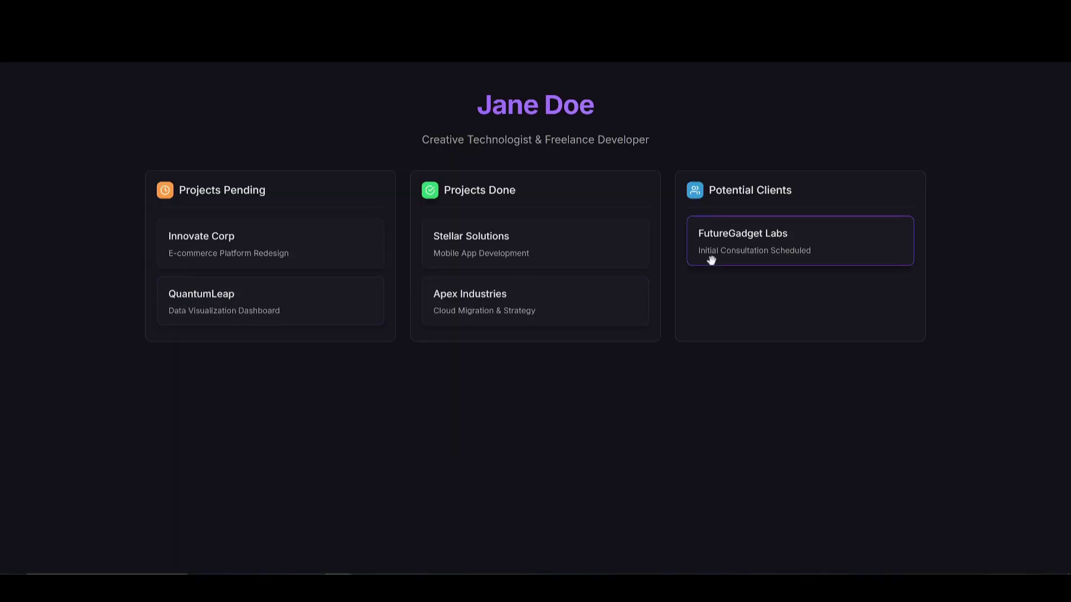
Step: Drag Apex Industries, Stellar Solutions and FutureGadget Labs cards into Potential Clients and Projects Pending
drag(509, 301, 732, 295)
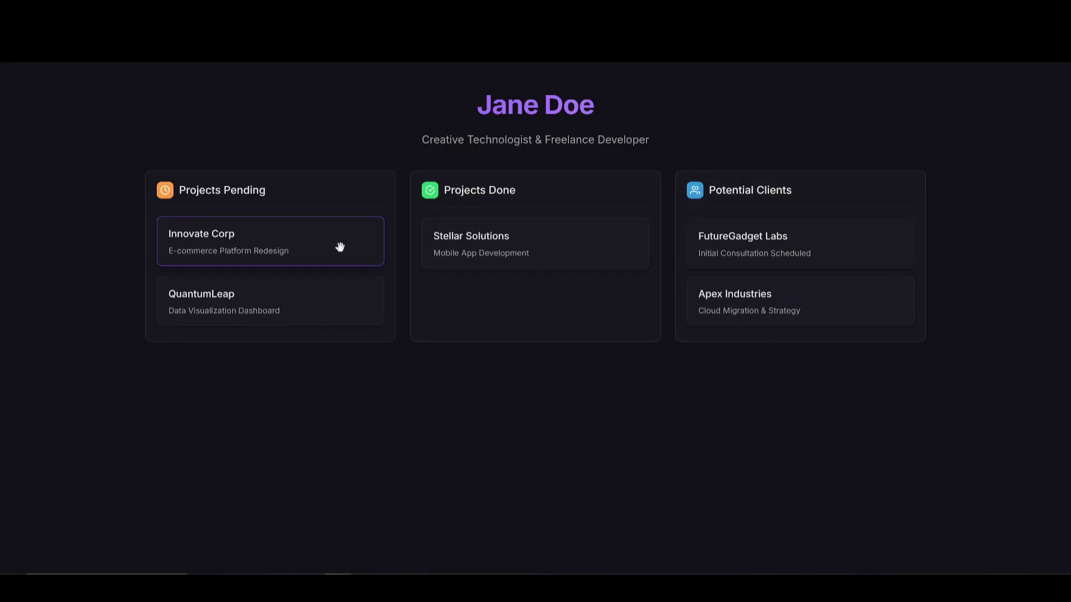
drag(473, 249, 317, 270)
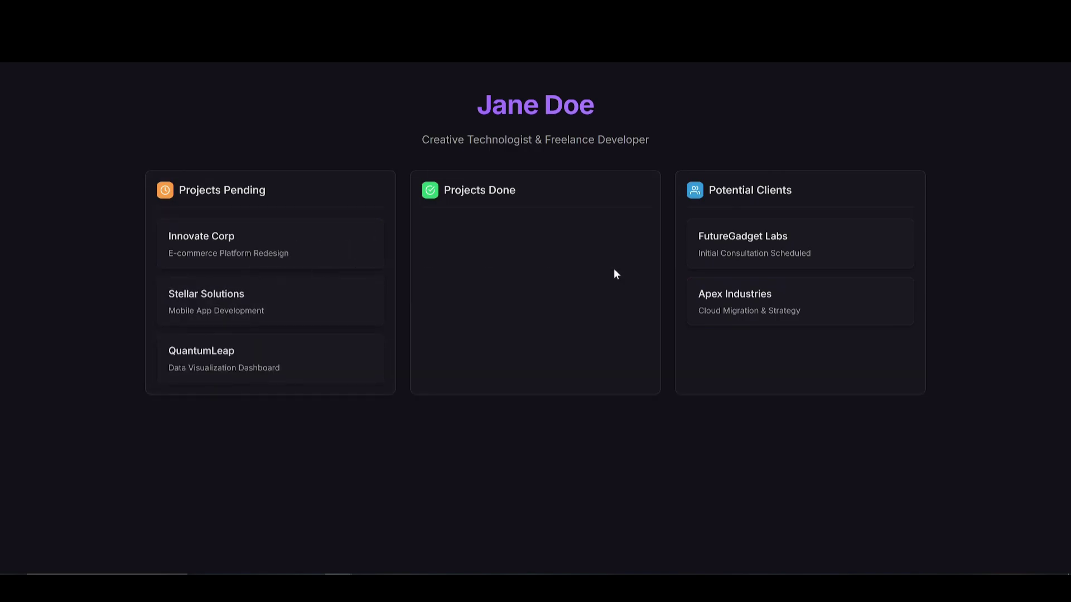
drag(769, 249, 351, 282)
mouse_move(748, 241)
mouse_down()
mouse_move(365, 284)
mouse_move(299, 329)
mouse_move(483, 350)
mouse_up()
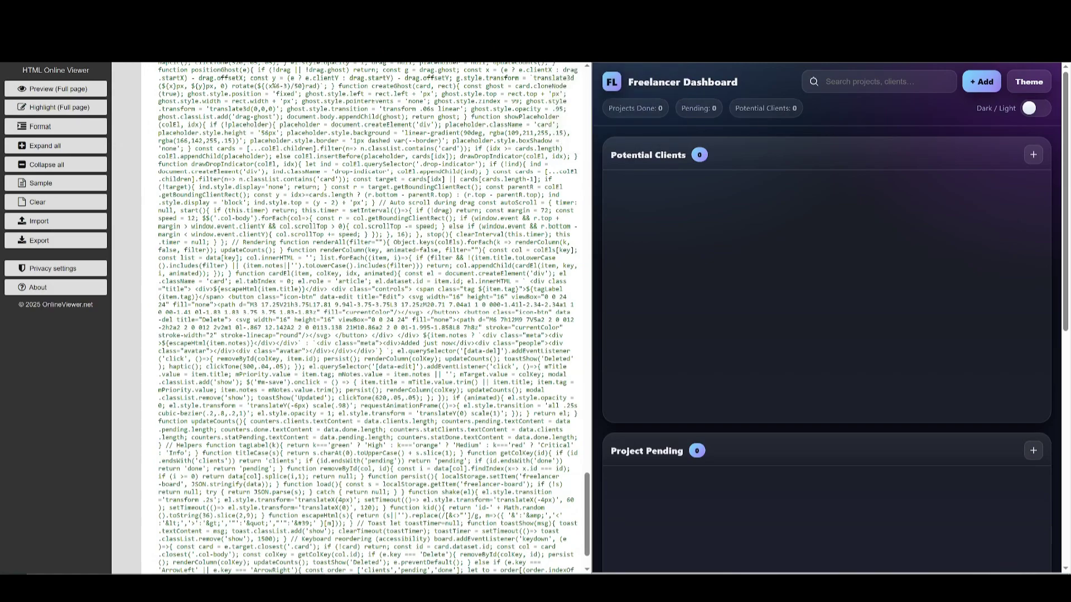
Step: Preview the Freelancer Dashboard full-page, showing three empty columns with zero counters
click(56, 89)
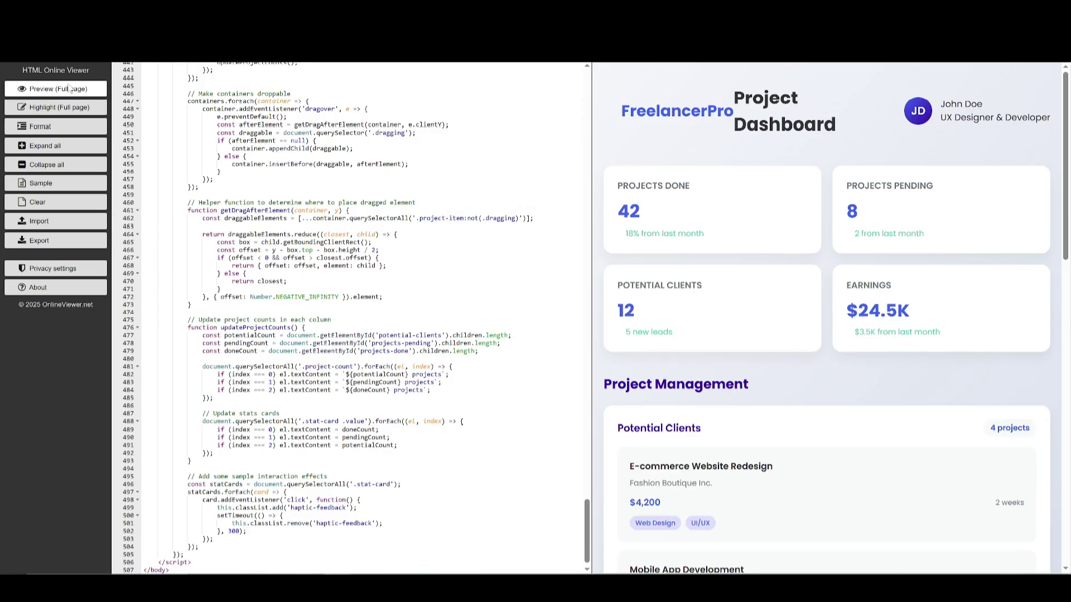
Step: Open DeepSeek's dashboard full-page and test clicking the Earnings, Potential Clients and Projects Pending stat cards
click(69, 88)
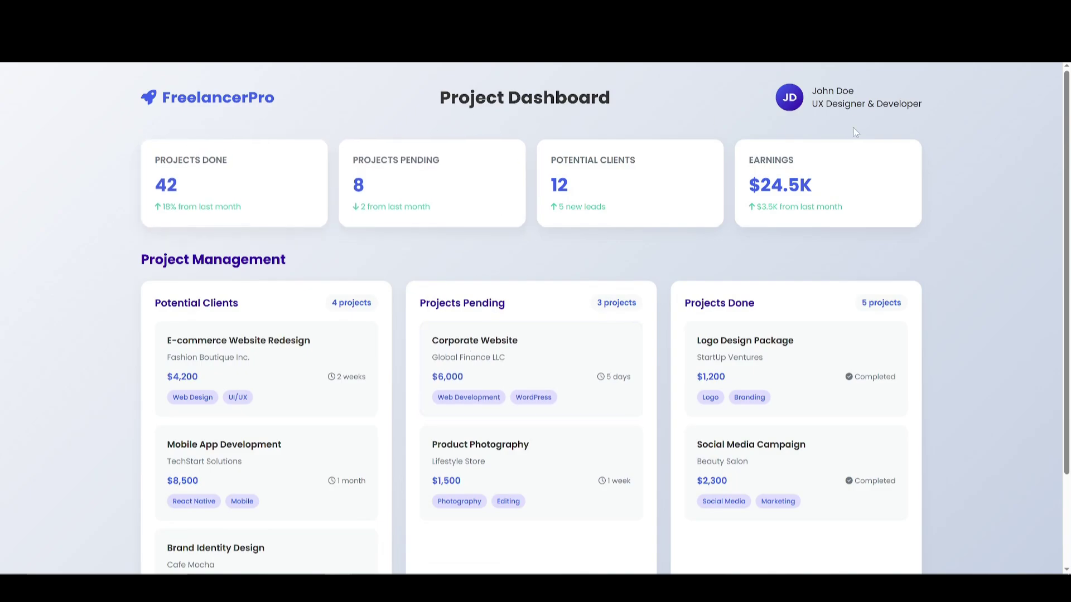
double_click(779, 184)
click(731, 176)
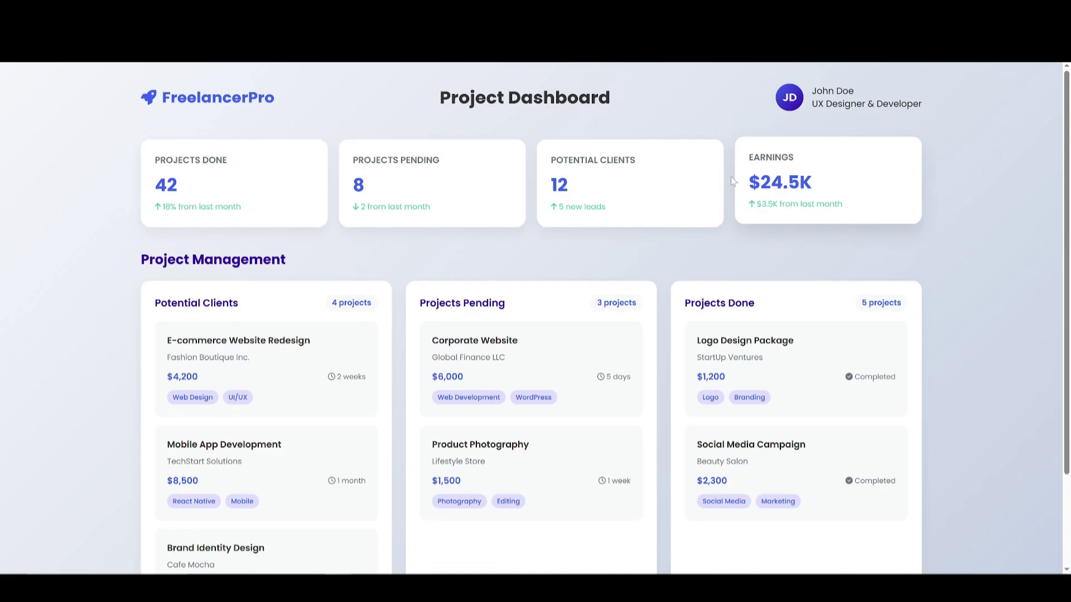
double_click(780, 183)
click(872, 186)
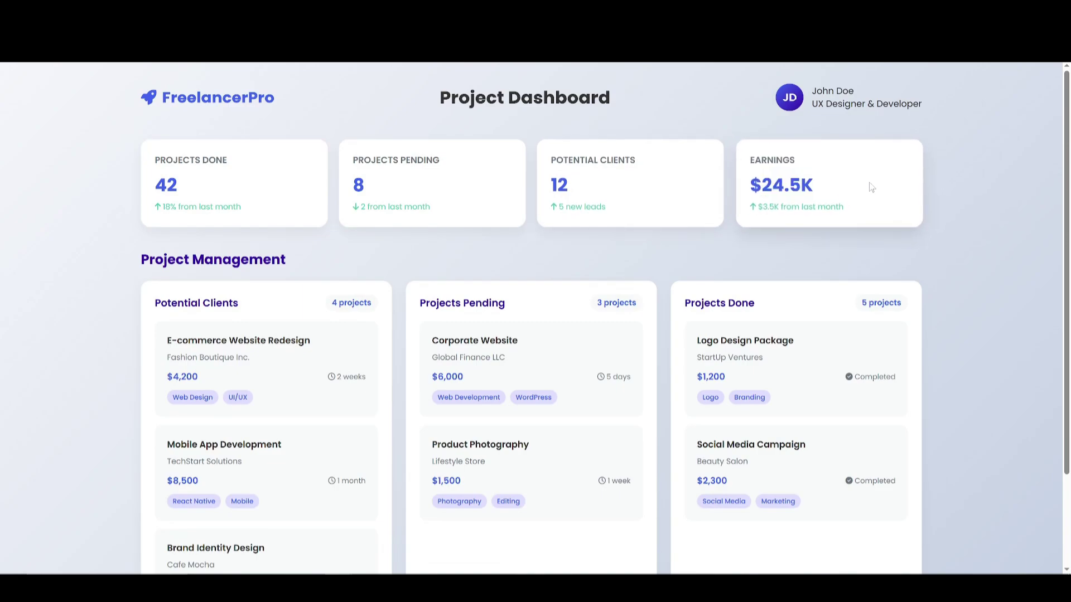
triple_click(652, 193)
click(591, 160)
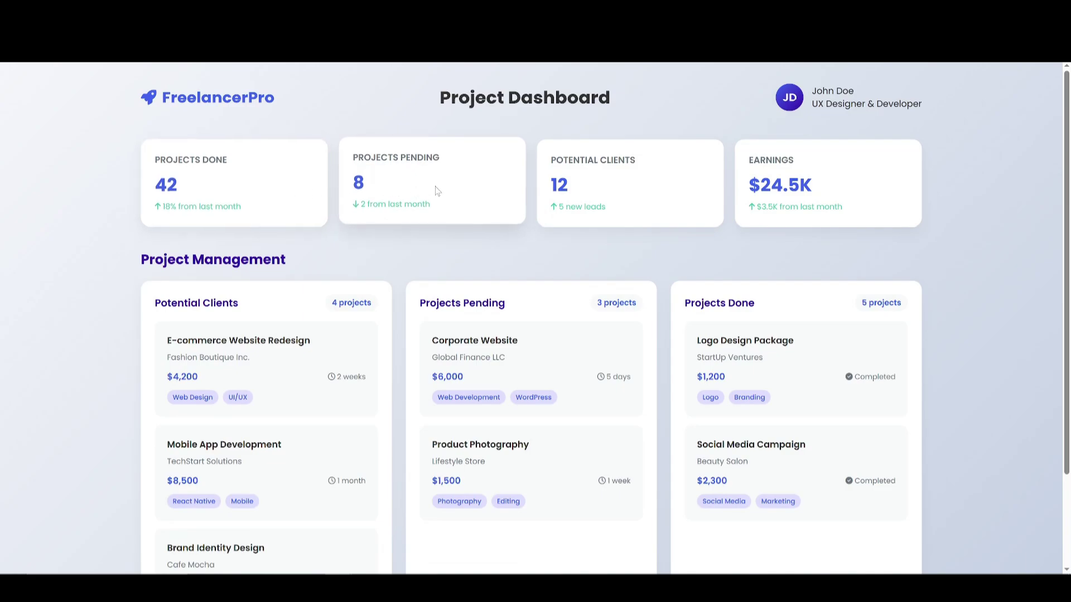
Step: Drag Mobile App Development and E-commerce Website Redesign cards into Projects Pending
scroll(298, 346, down, 1)
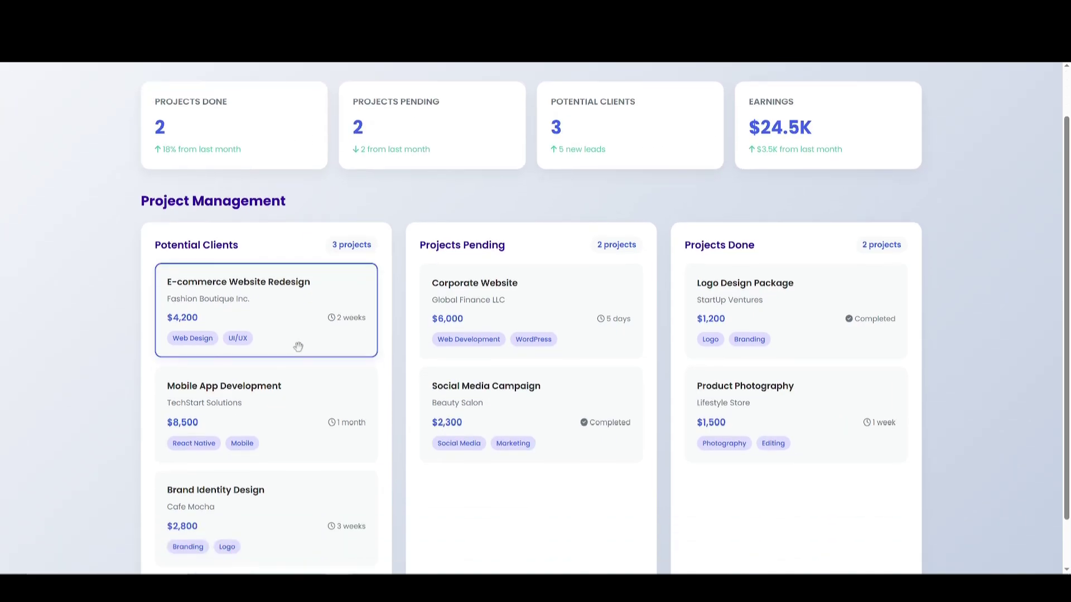
drag(524, 402, 818, 510)
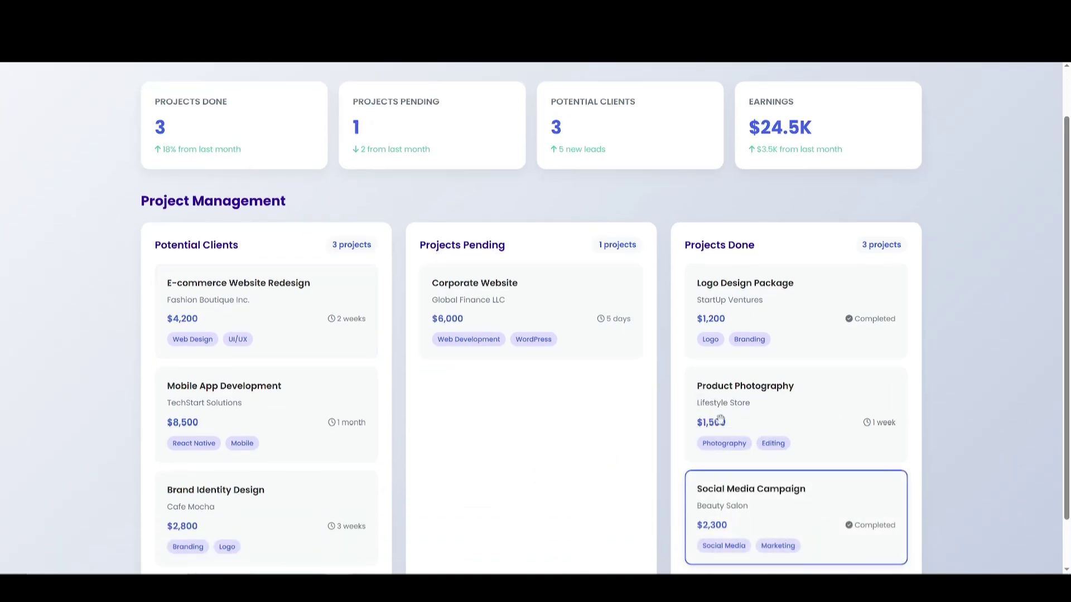
drag(230, 404, 502, 407)
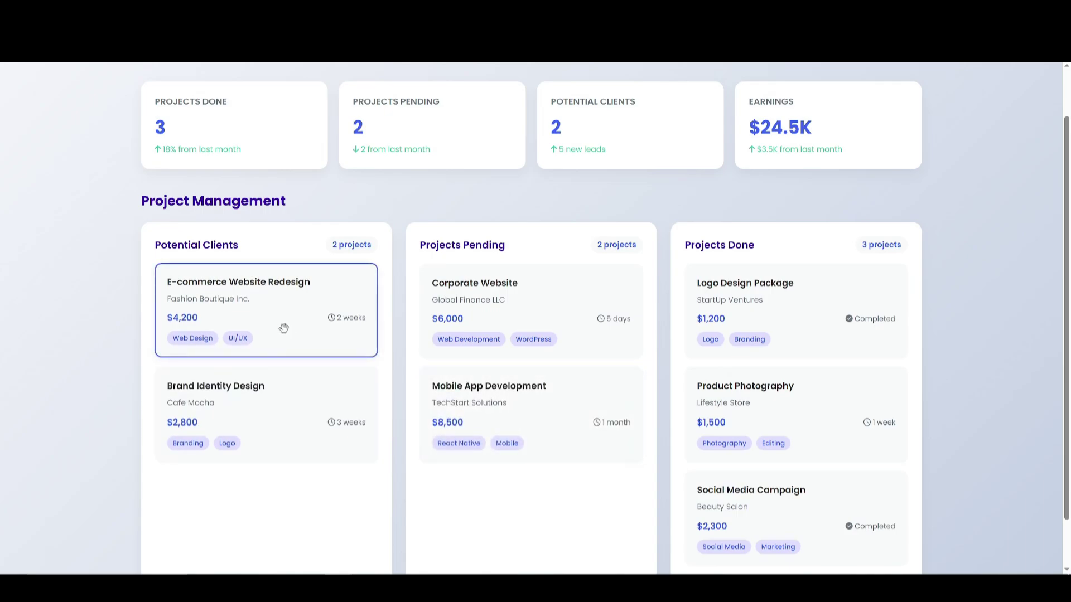
mouse_move(298, 336)
mouse_down()
mouse_move(561, 497)
mouse_move(267, 413)
mouse_up()
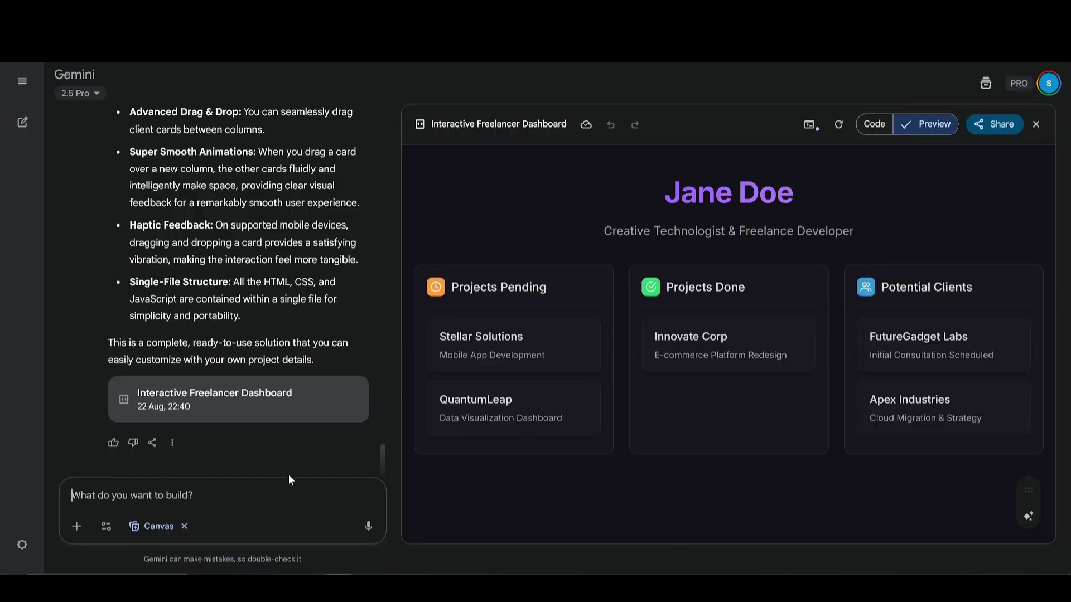
Step: Ask Gemini for a realistic HTML, CSS and JS bird webpage, then paste the code into the viewer
text(create a webpage showing a Bird using html, css and JS, it should look real and accurate give code in one file)
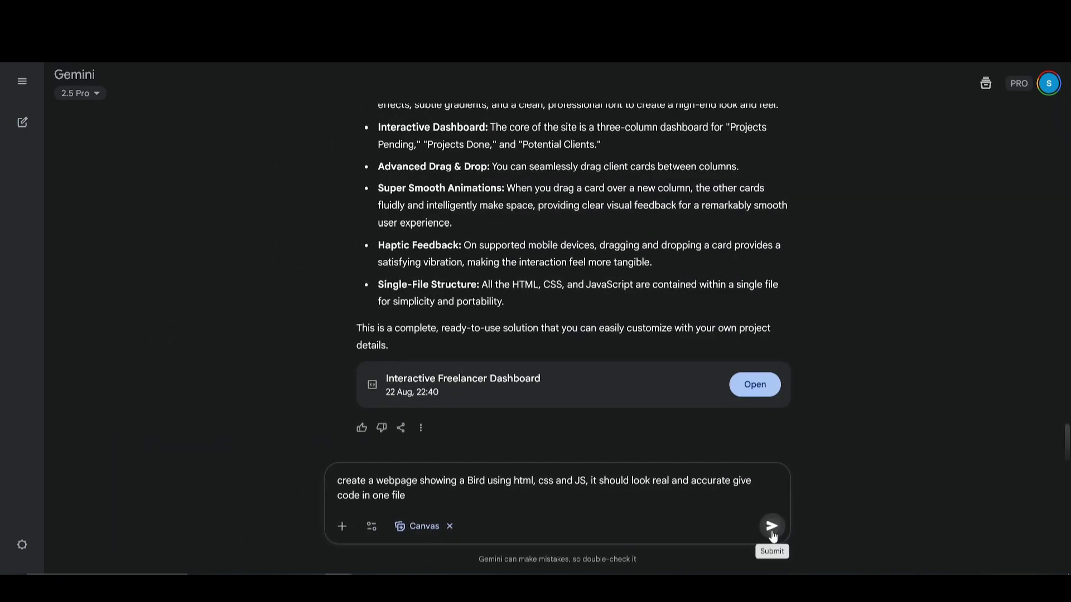
click(771, 526)
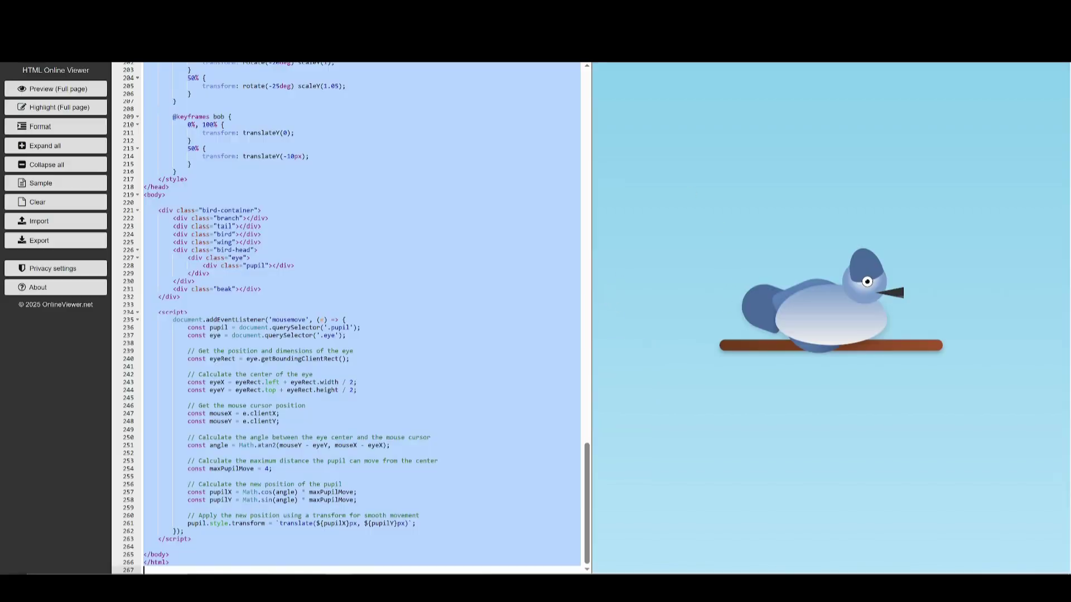
key(ctrl+v)
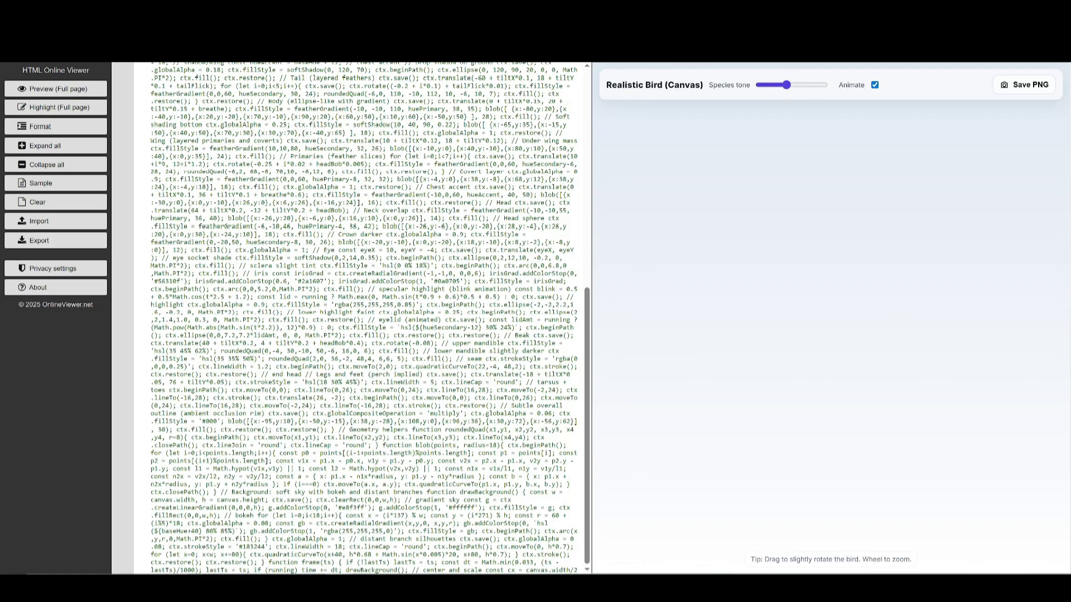
scroll(586, 390, down, 5)
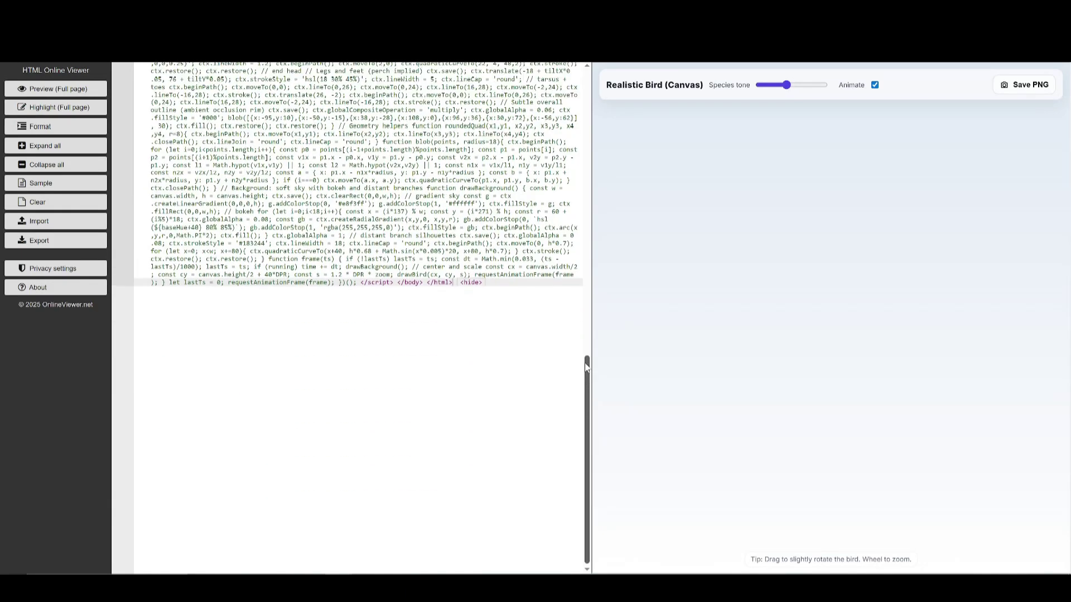
scroll(586, 357, up, 2)
scroll(586, 292, up, 1)
scroll(586, 195, up, 2)
scroll(584, 127, up, 1)
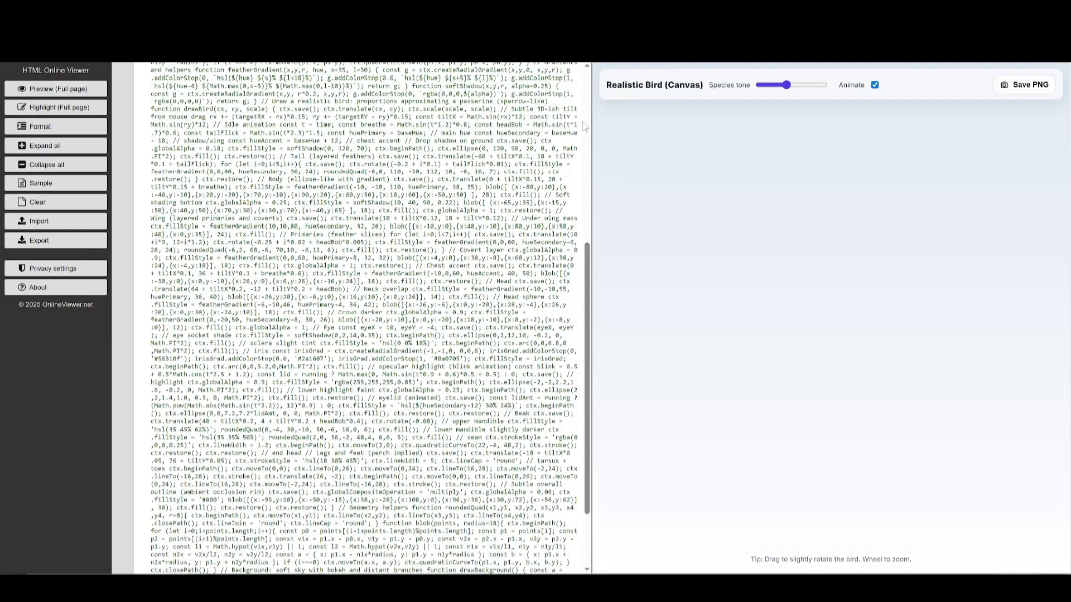
scroll(584, 127, up, 3)
scroll(584, 127, up, 2)
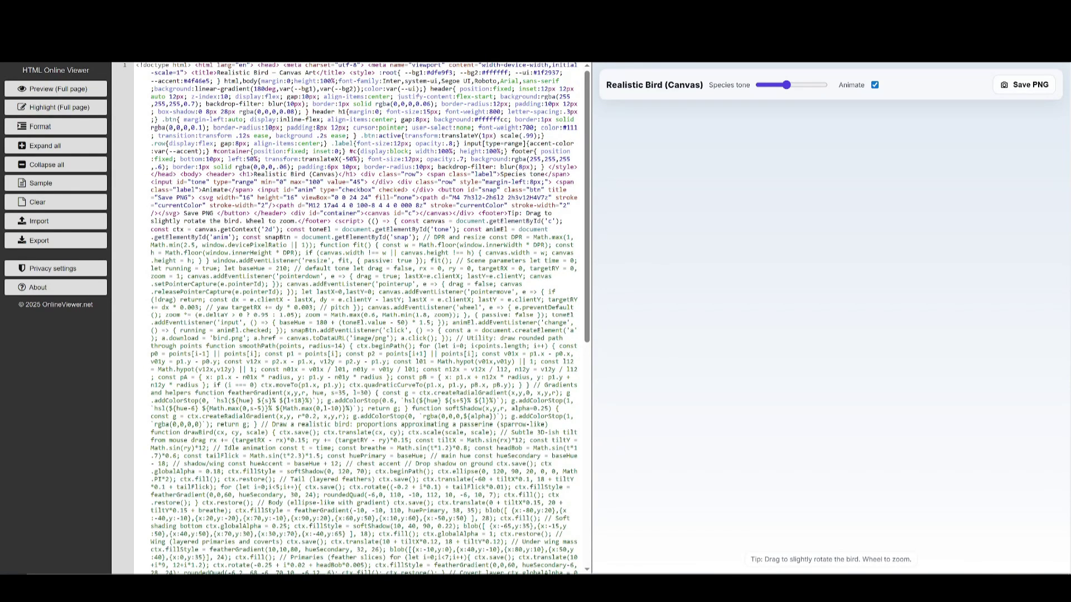
click(195, 65)
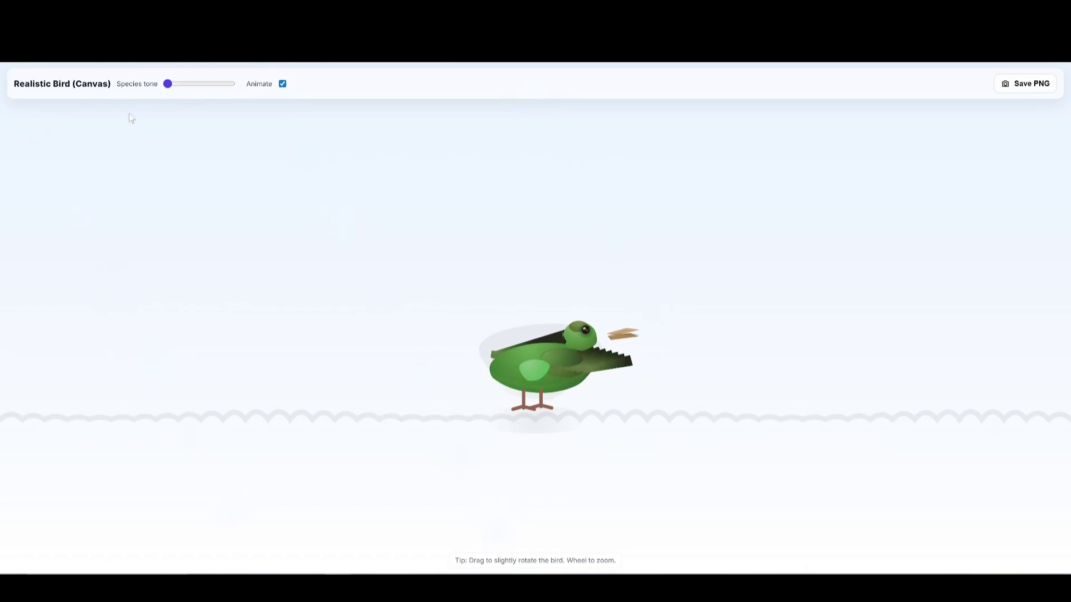
Step: Zoom the full-page Realistic Bird, save it as bird.png, then view and close the image
scroll(339, 336, up, 2)
scroll(339, 336, up, 2)
scroll(339, 336, up, 2)
scroll(501, 420, down, 2)
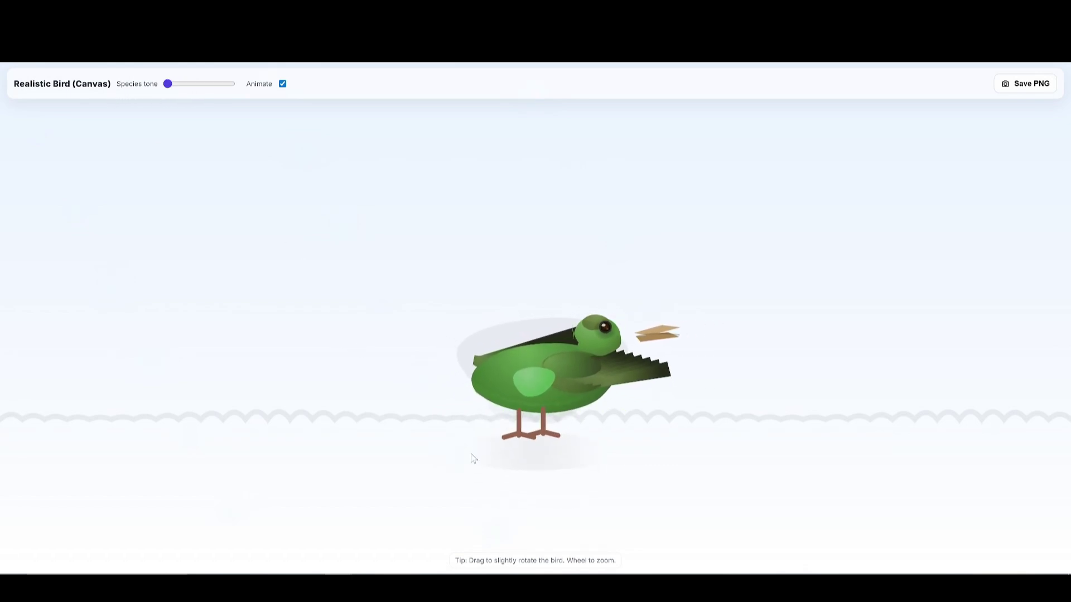
scroll(500, 419, down, 2)
scroll(499, 421, down, 1)
scroll(506, 422, up, 1)
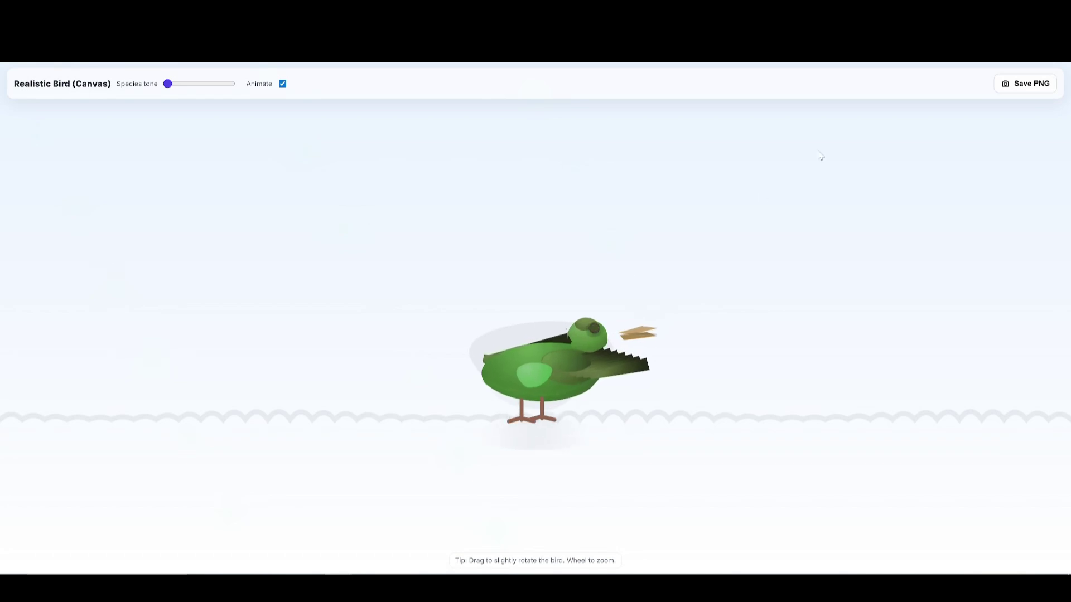
click(1038, 85)
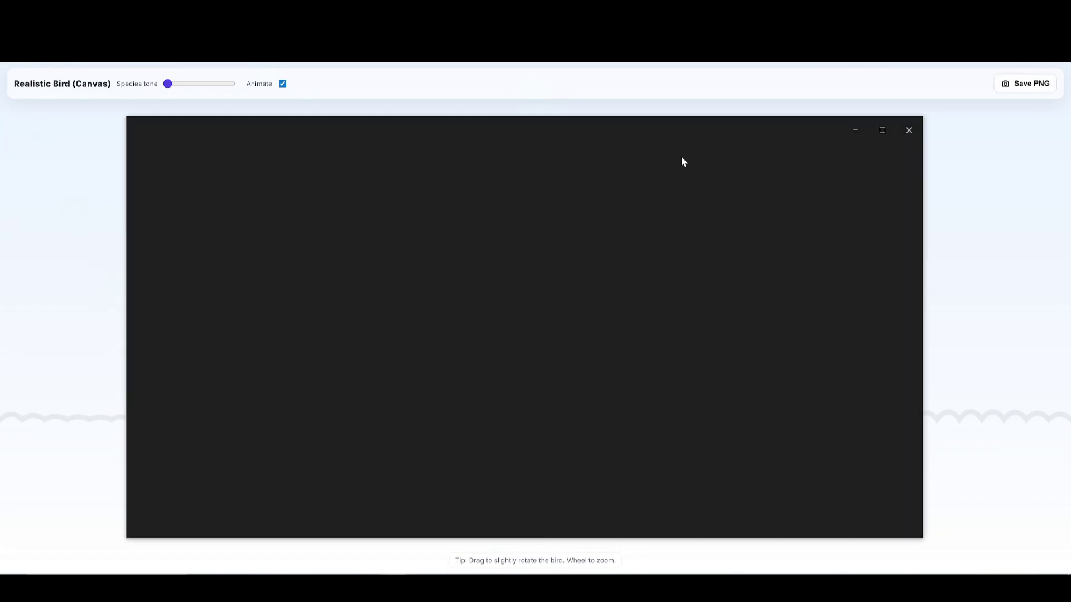
scroll(583, 304, up, 2)
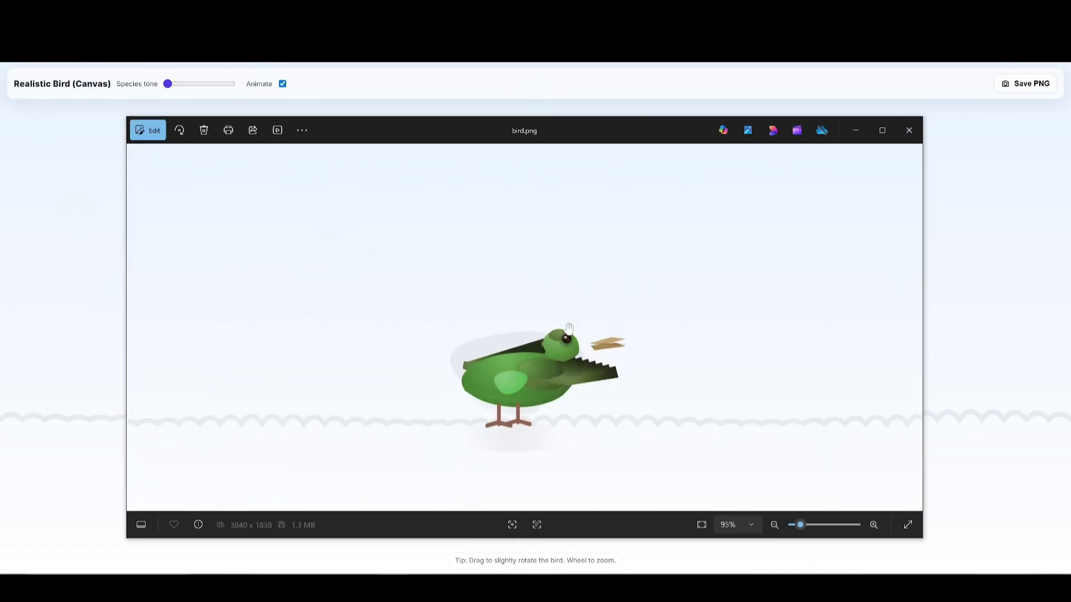
scroll(571, 323, up, 2)
click(909, 130)
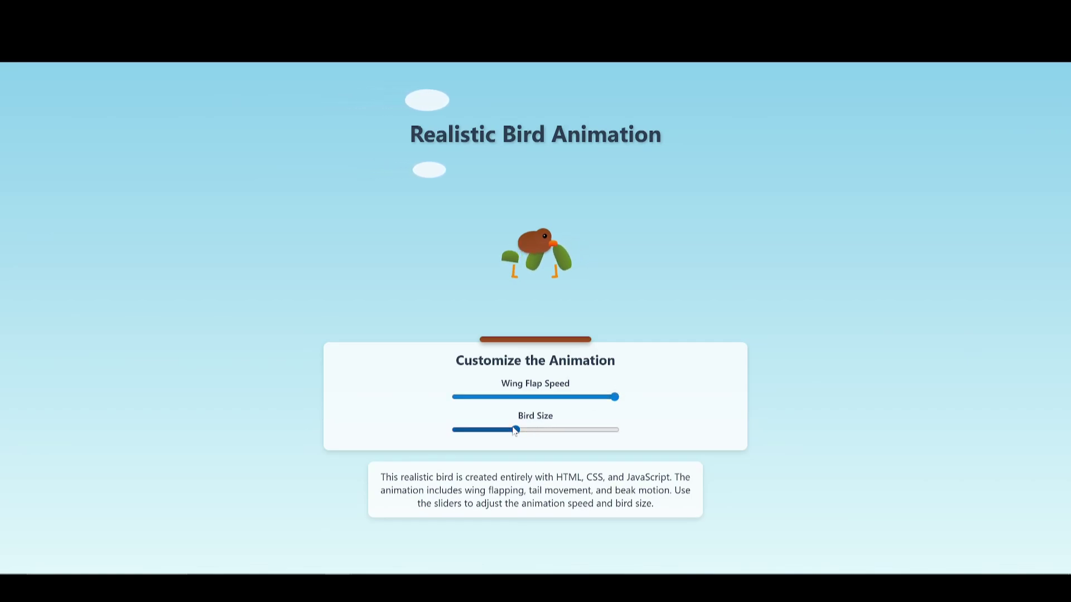
Step: Set Bird Size to maximum and lower Wing Flap Speed slightly
drag(516, 430, 647, 418)
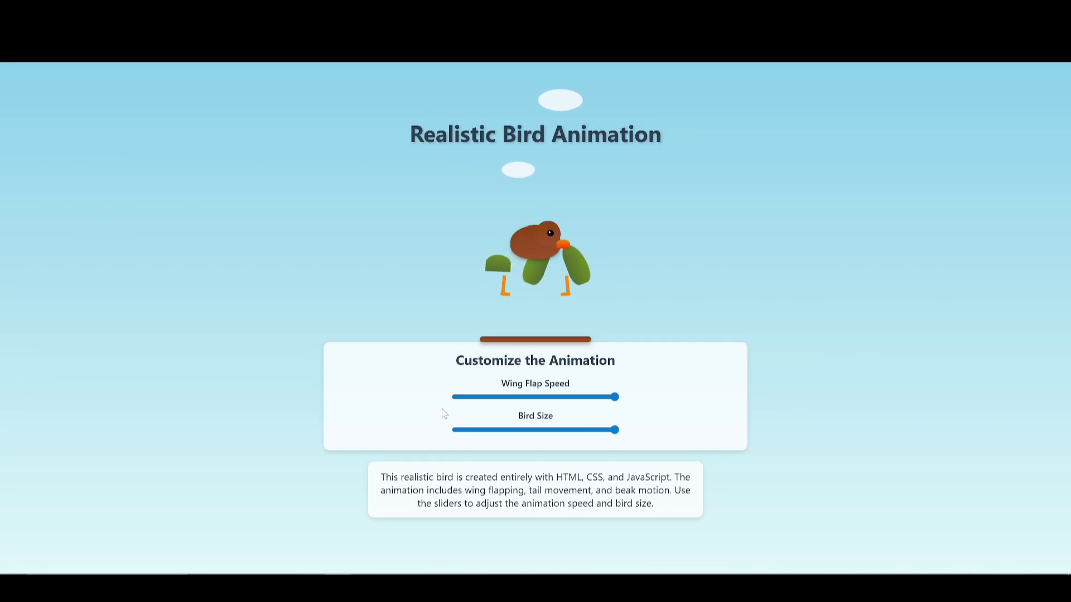
drag(614, 397, 518, 402)
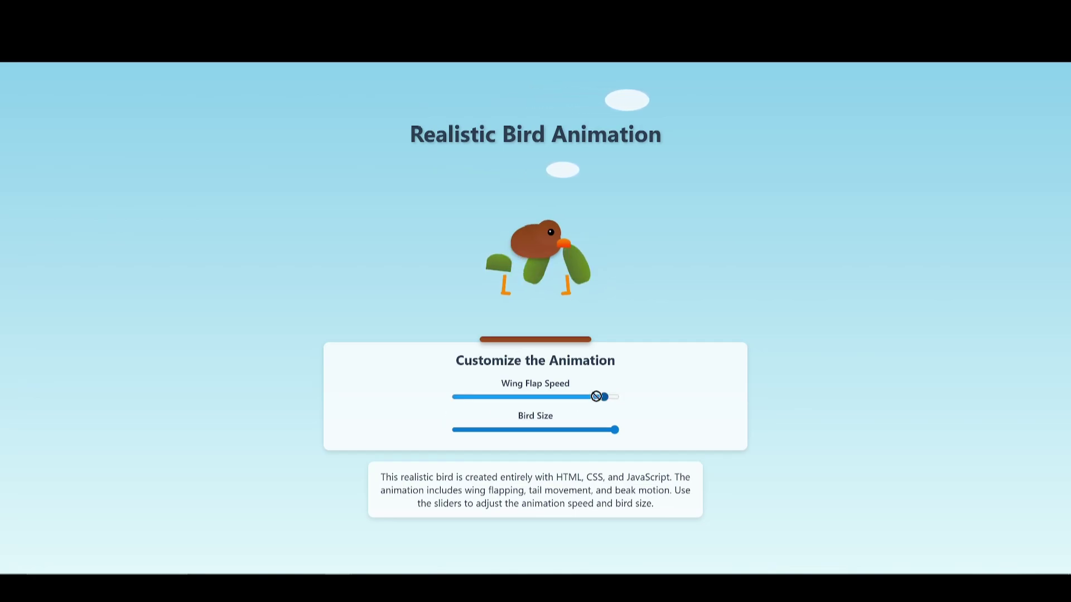